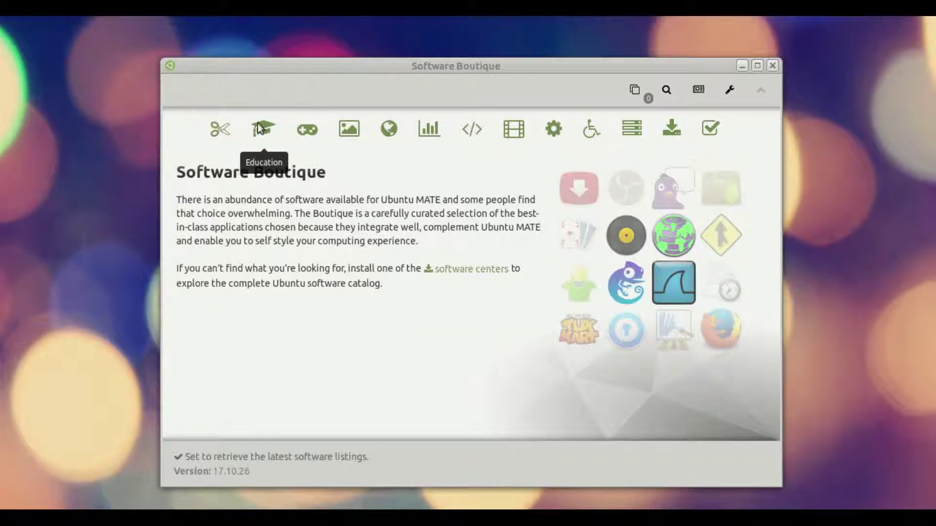
Queue PlayOnLinux for installation from the Games listing
click(306, 129)
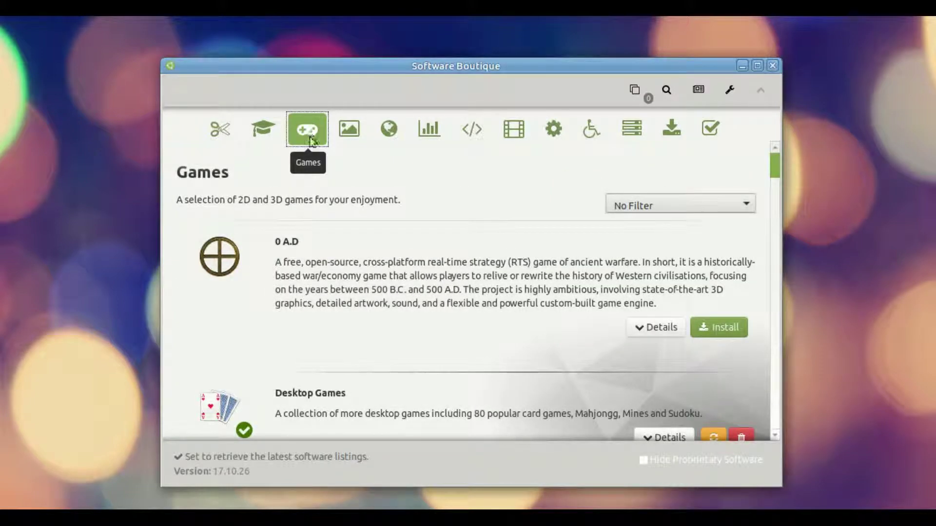
scroll(337, 252, down, 15)
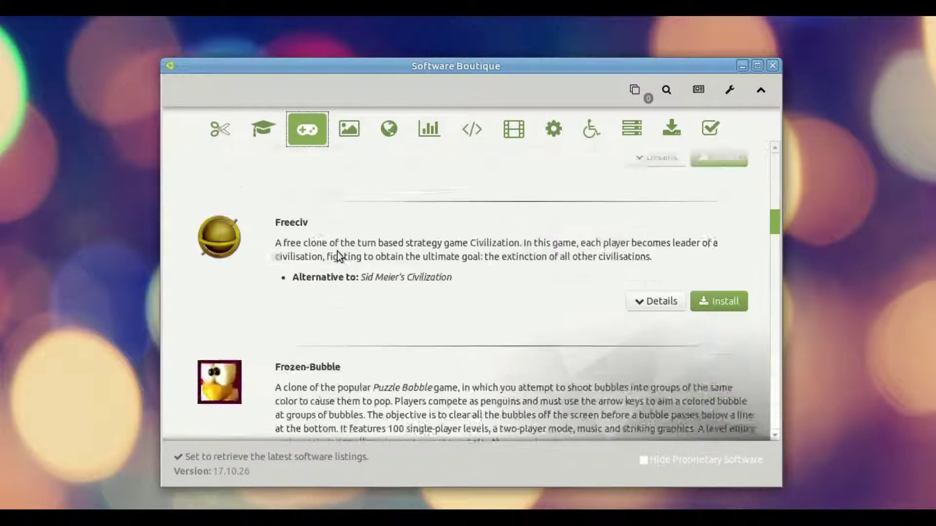
scroll(337, 252, down, 10)
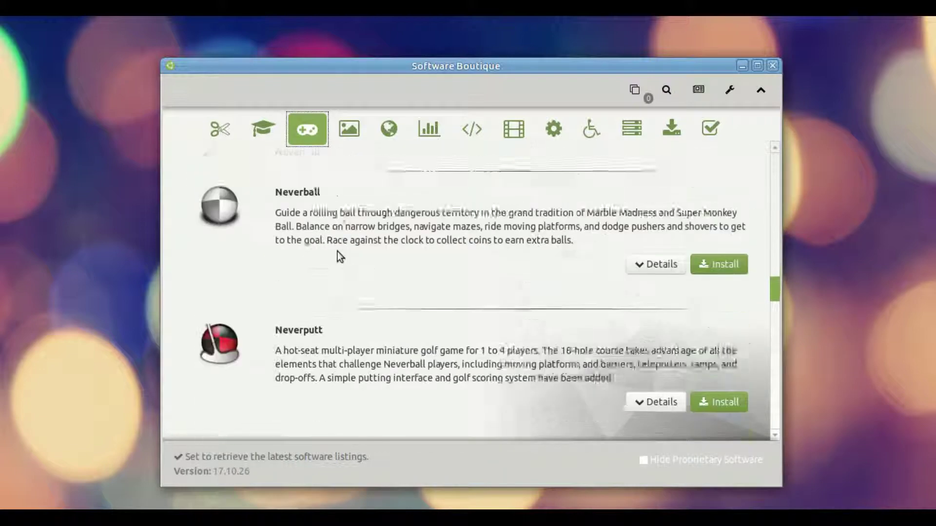
scroll(337, 252, down, 6)
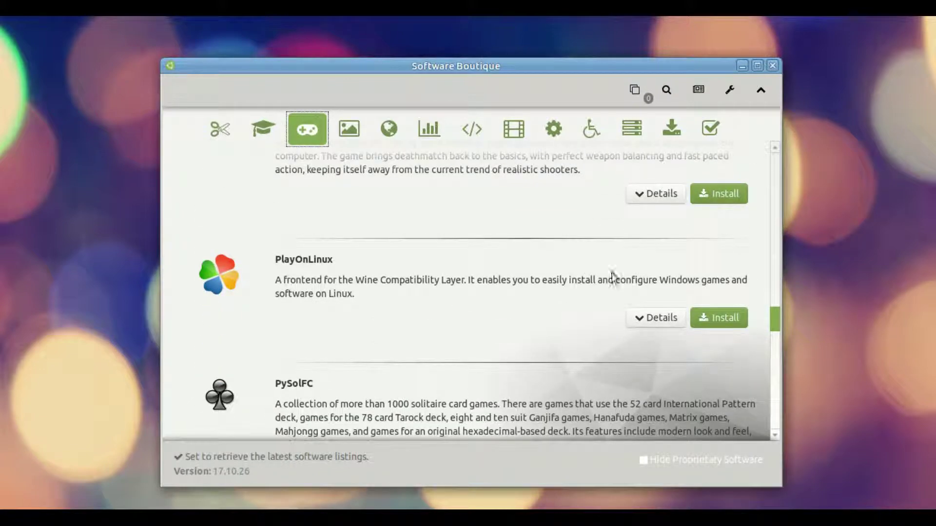
click(709, 318)
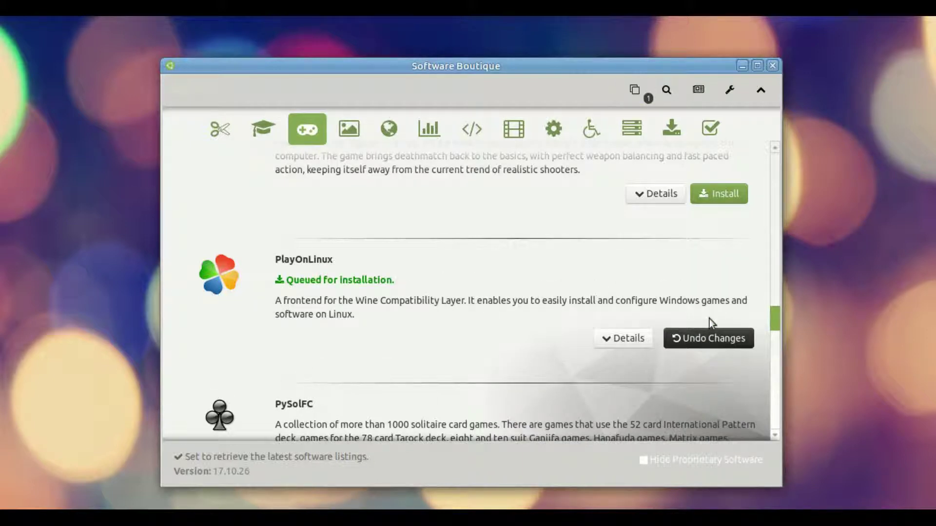
Queue Synaptic Package Manager for installation from the New Software page
click(673, 127)
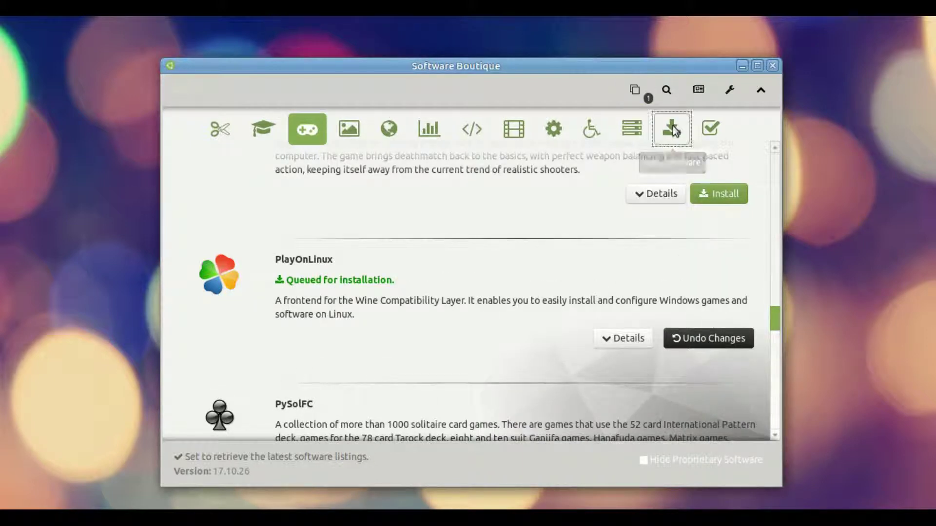
scroll(450, 277, down, 3)
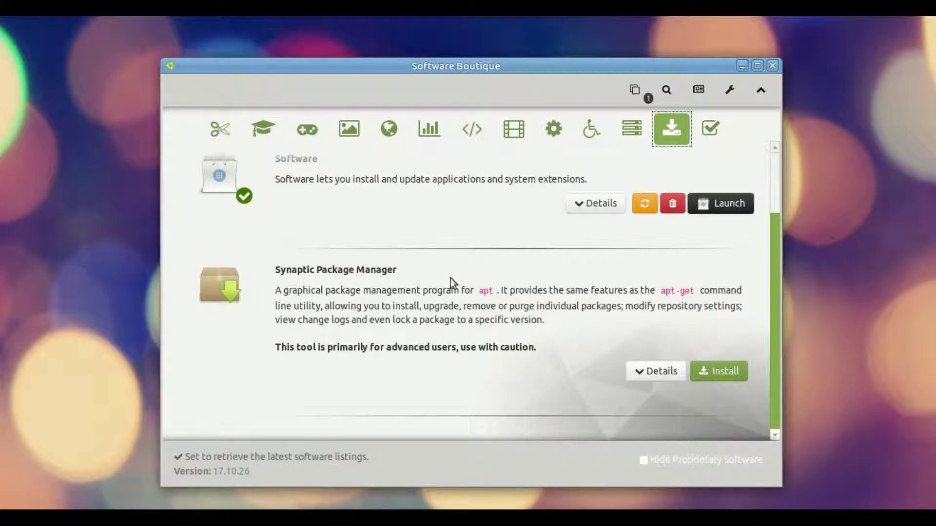
click(717, 373)
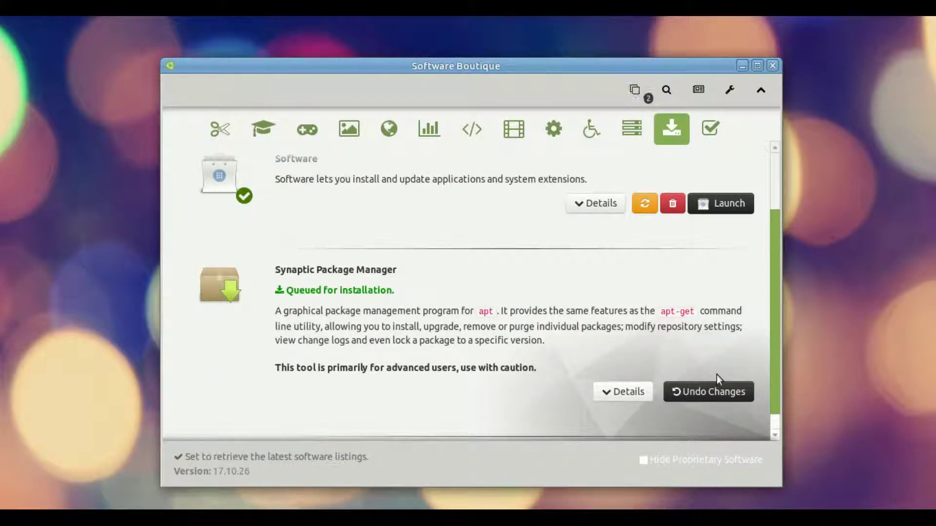
Apply the bulk queue so PlayOnLinux and Synaptic Package Manager get installed
click(635, 89)
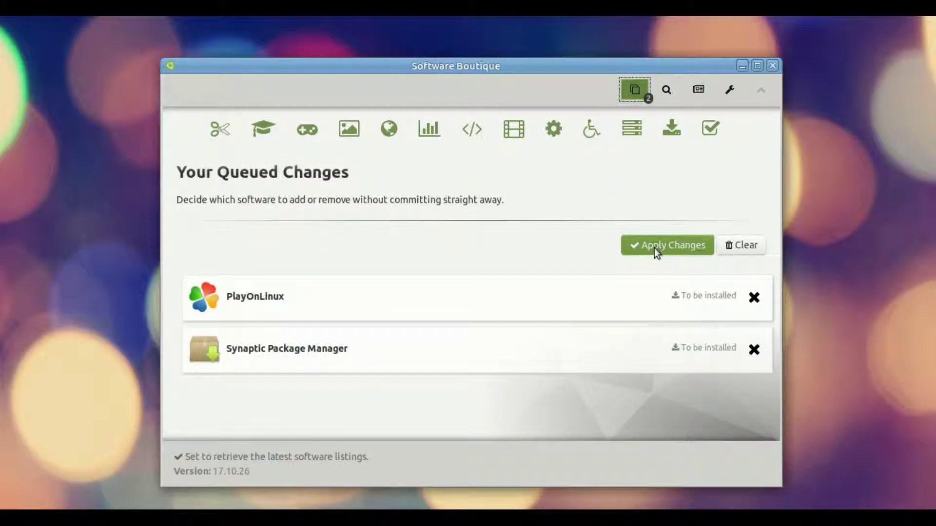
click(654, 248)
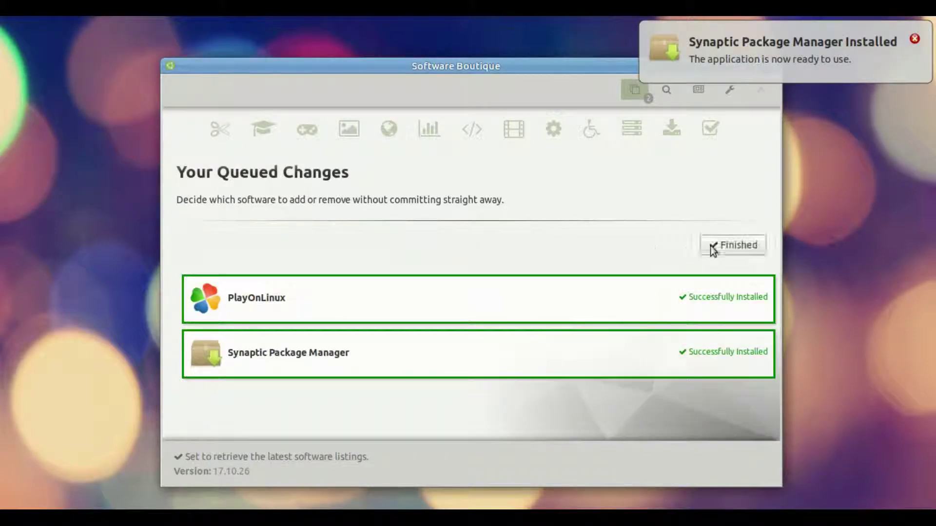
Clear the finished queue, close Software Boutique and show the System > Administration menu
click(725, 239)
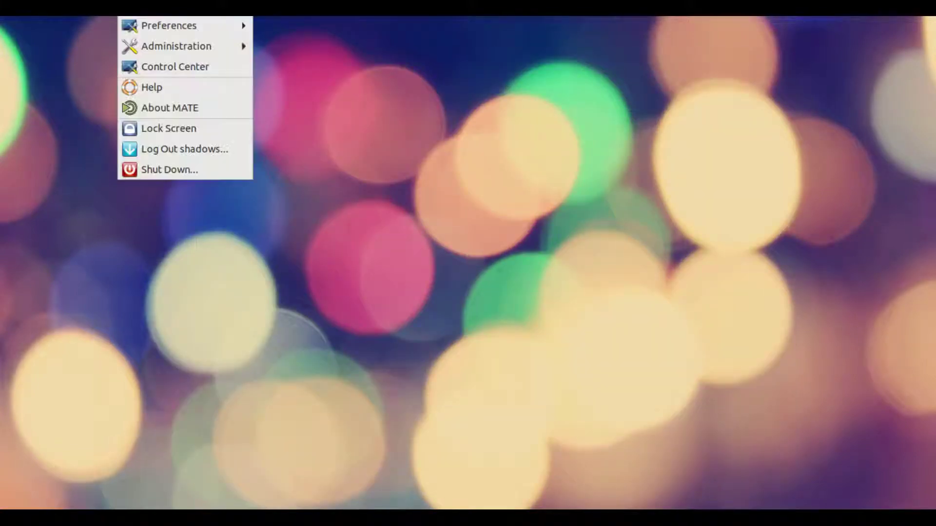
mouse_move(154, 45)
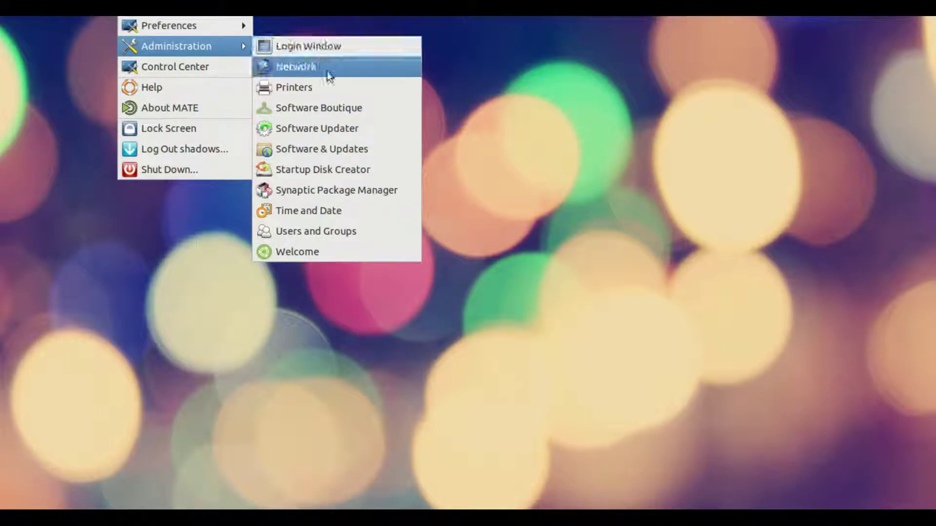
Launch Synaptic Package Manager and search packages for 'wine', listing 75 results
click(403, 193)
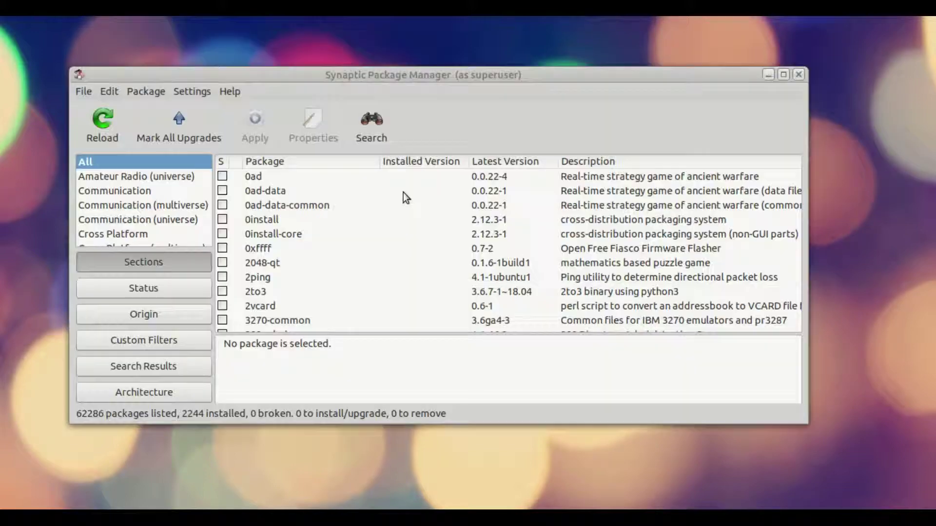
click(368, 127)
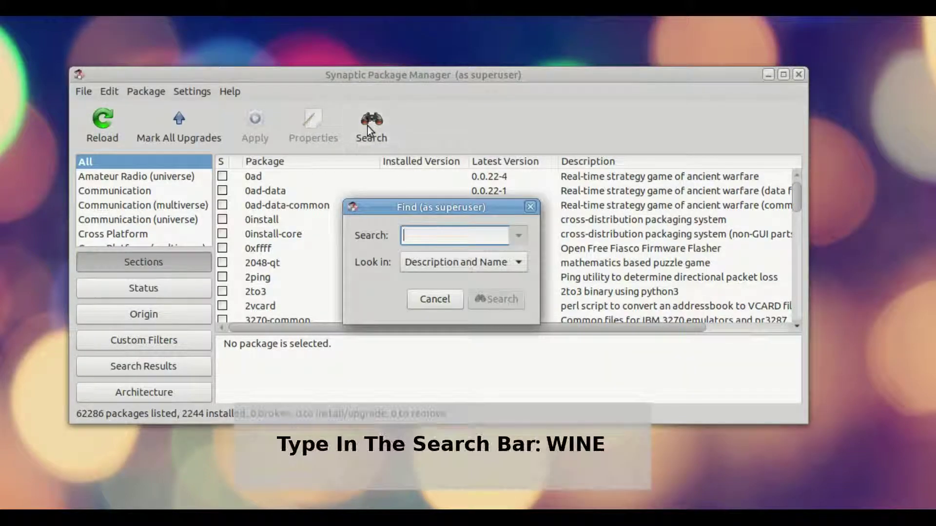
text(wine)
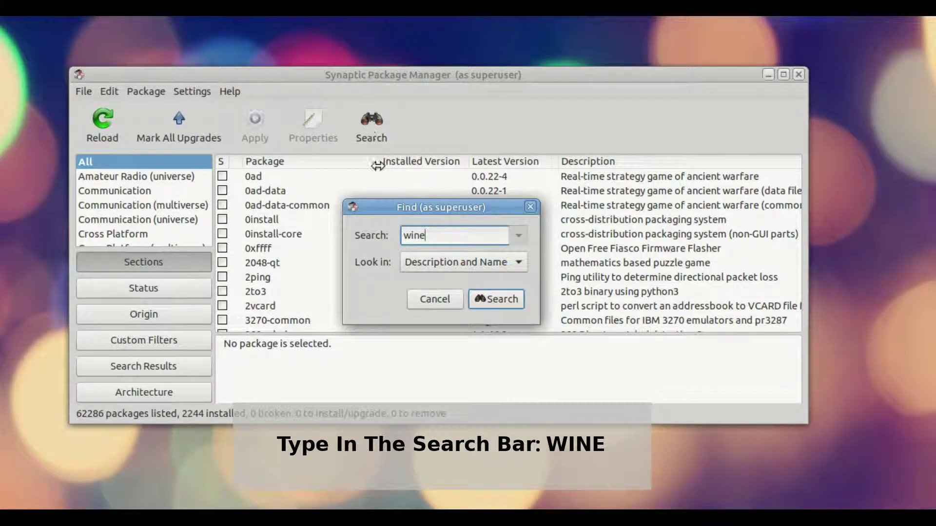
click(490, 302)
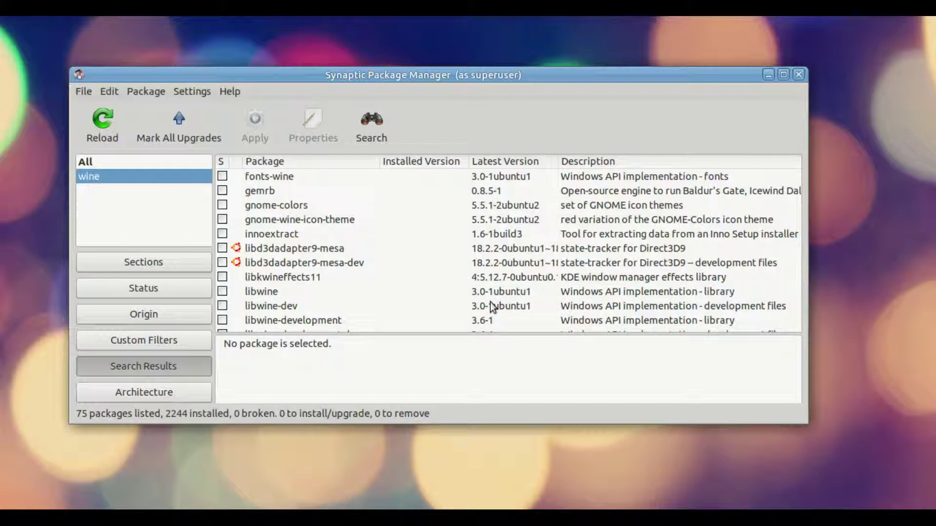
Mark fonts-wine and libd3dadapter9-mesa for installation, accepting the required extra packages
click(222, 176)
click(242, 212)
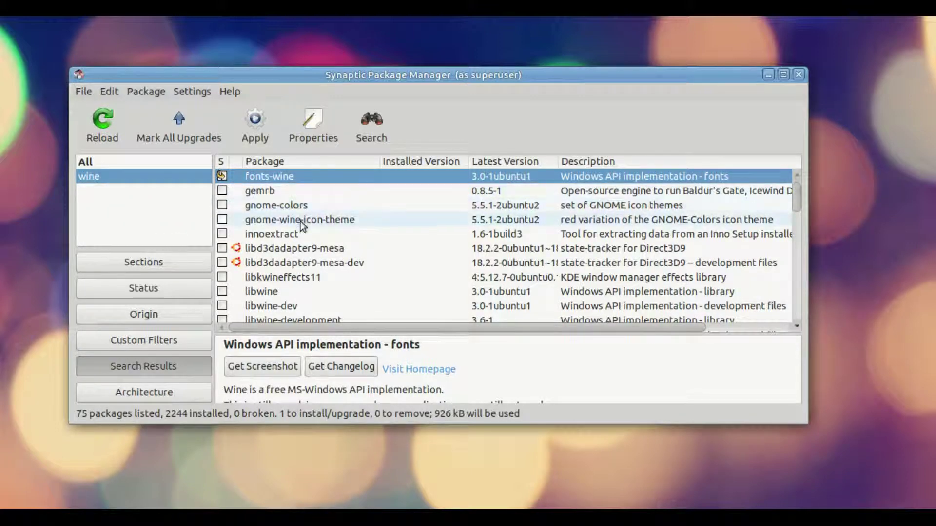
click(291, 291)
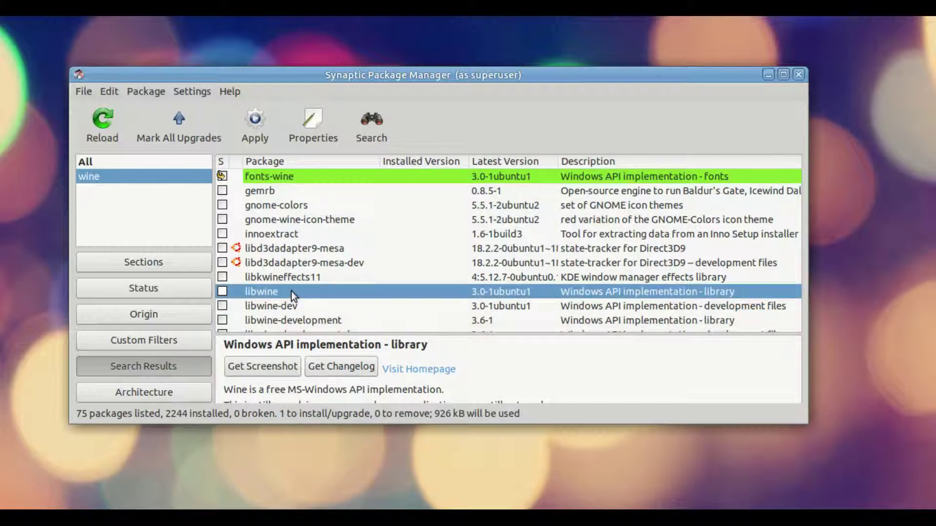
click(222, 248)
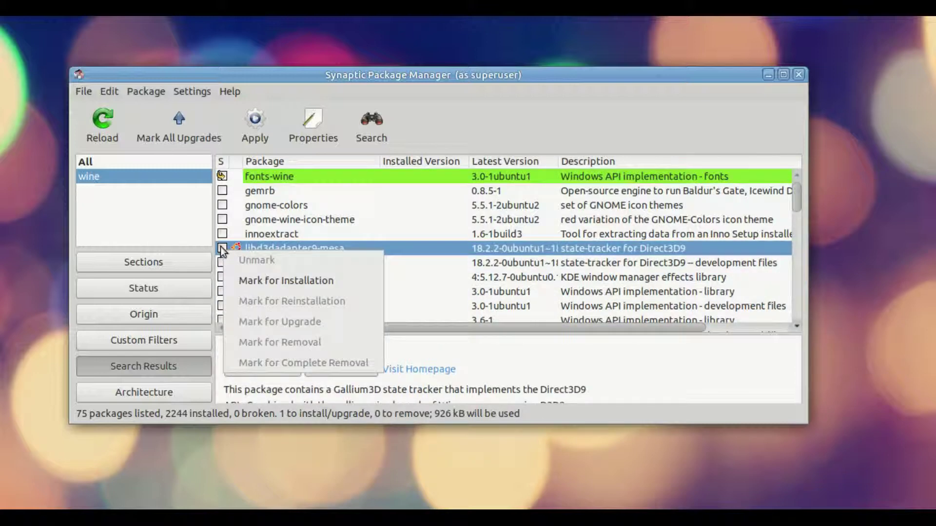
click(267, 281)
click(548, 365)
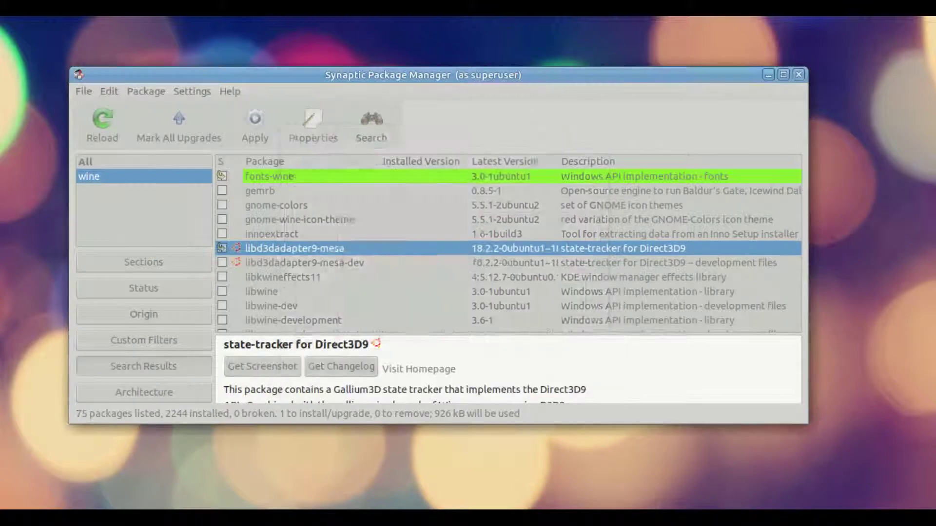
Mark libd3dadapter9-mesa-dev too, leaving 4 changes totalling 74.1 MB pending
click(222, 262)
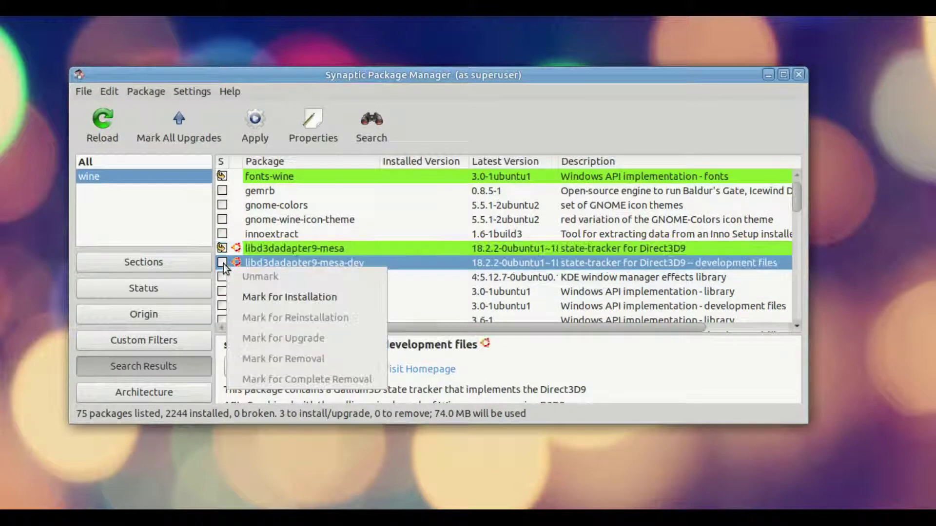
click(304, 297)
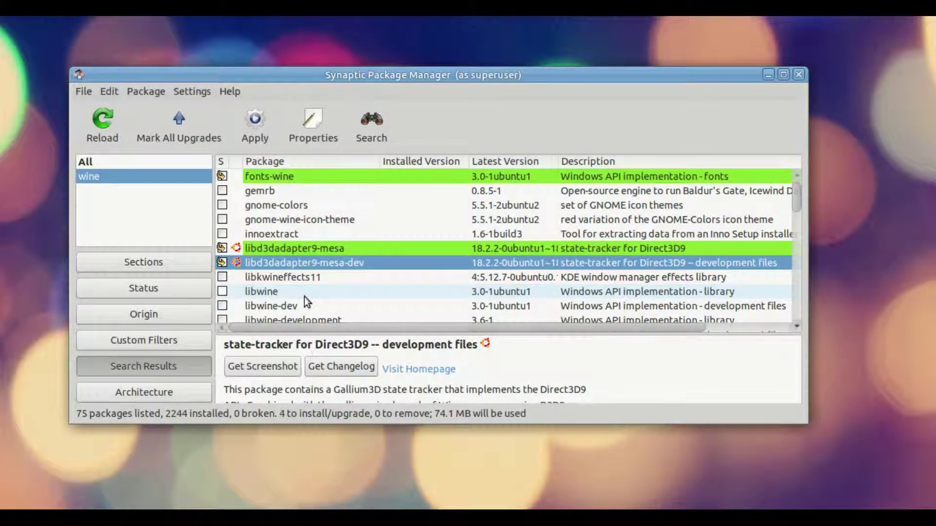
click(296, 291)
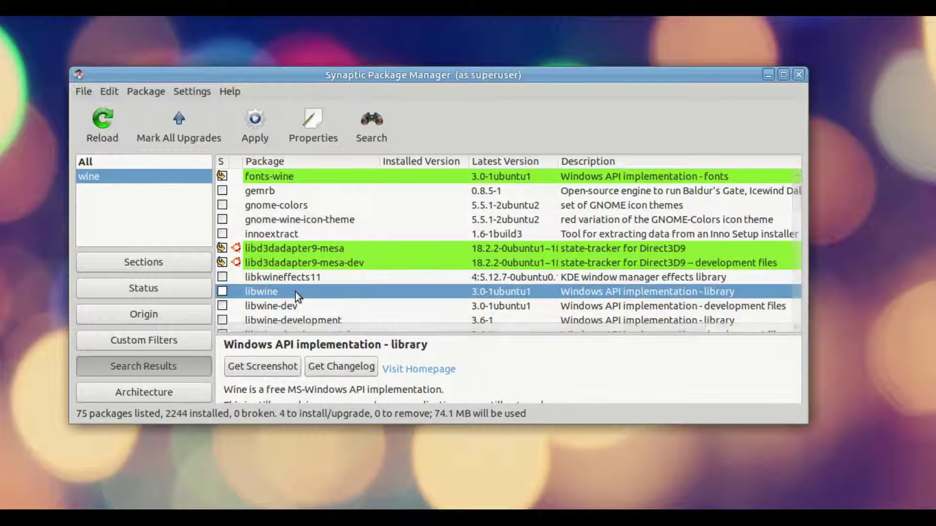
scroll(295, 292, down, 12)
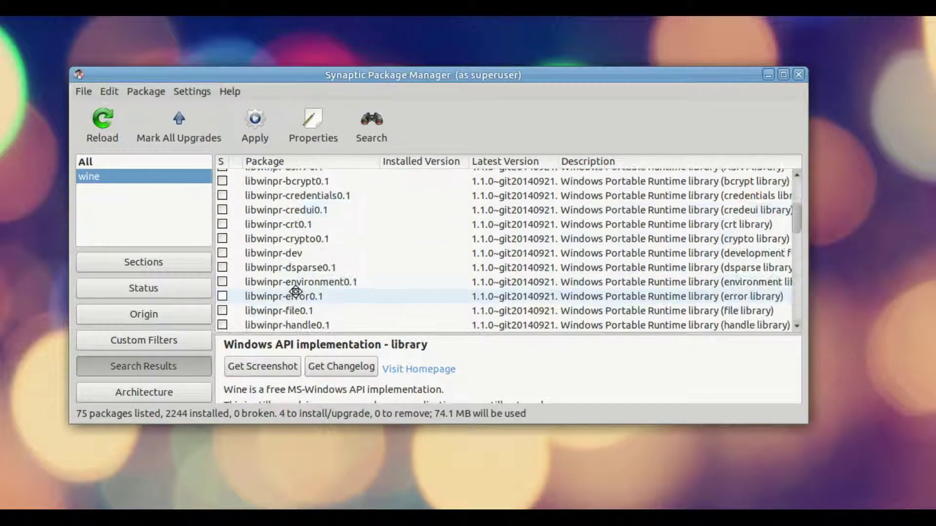
scroll(295, 292, down, 6)
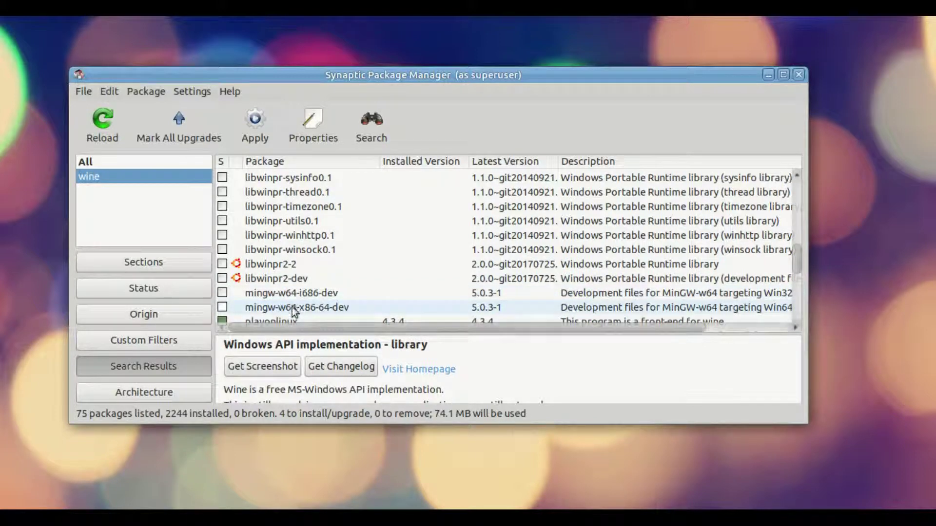
Mark the package range through mingw-w64-x86-64-dev for installation, accepting extra dependencies
shift+click(291, 307)
right_click(295, 312)
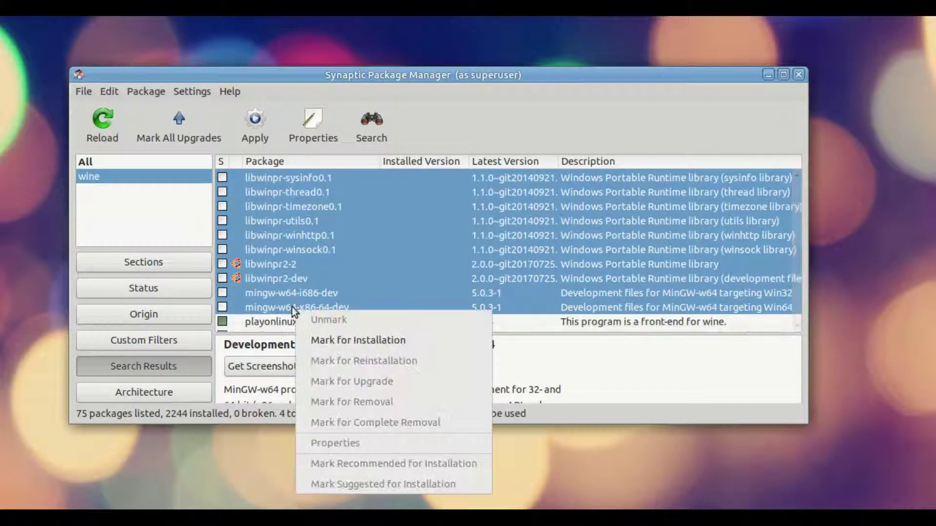
click(314, 345)
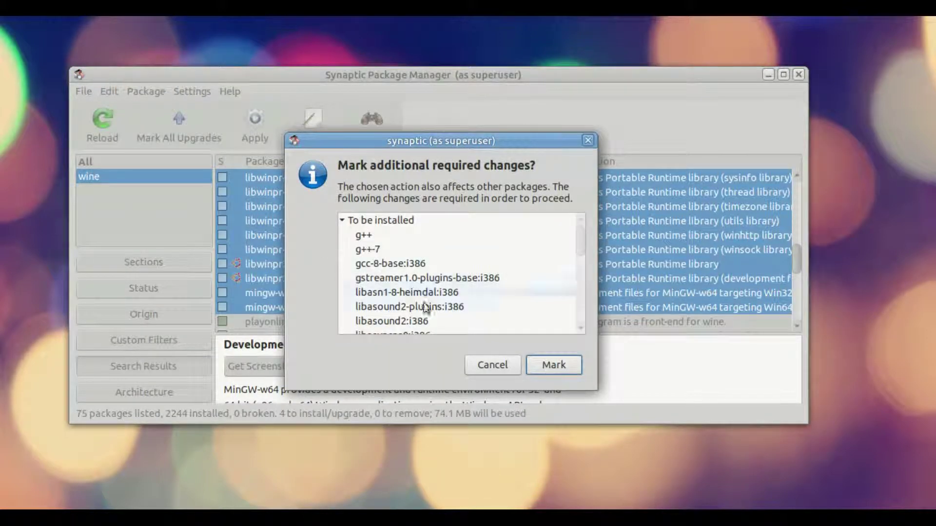
click(552, 368)
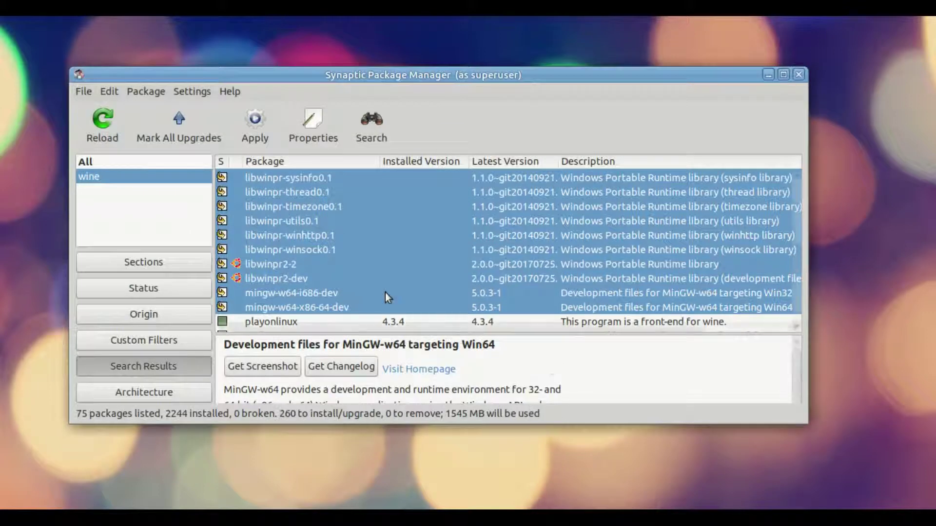
scroll(348, 267, down, 3)
scroll(348, 267, down, 2)
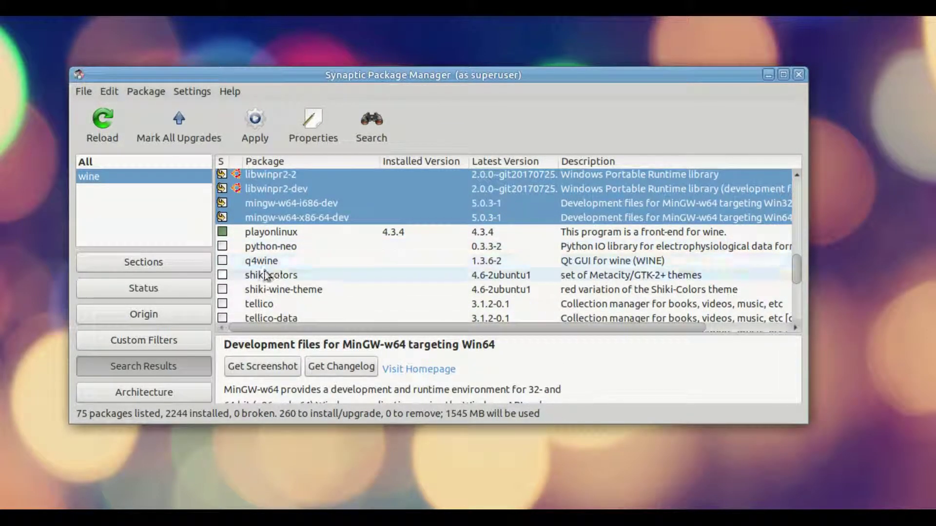
Mark q4wine and its required packages, bringing pending changes to 263 totalling 1553 MB
click(222, 260)
click(283, 297)
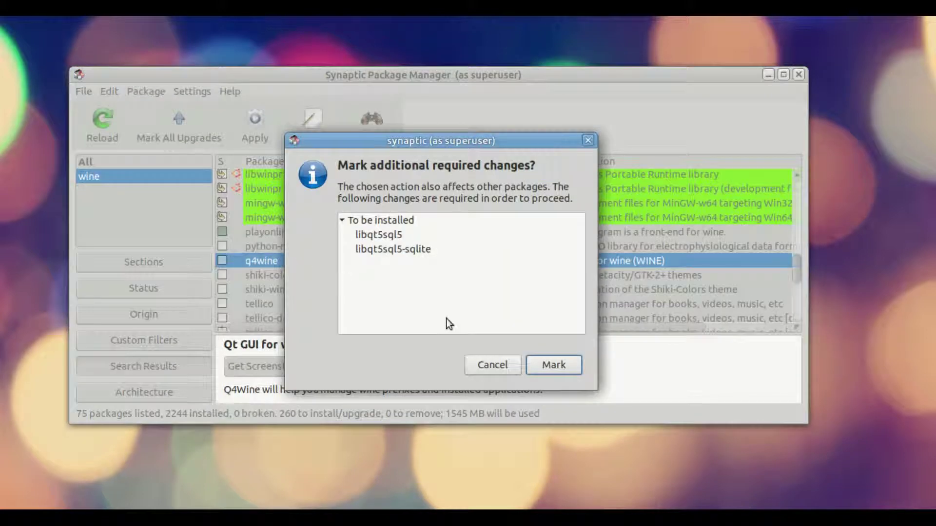
click(553, 365)
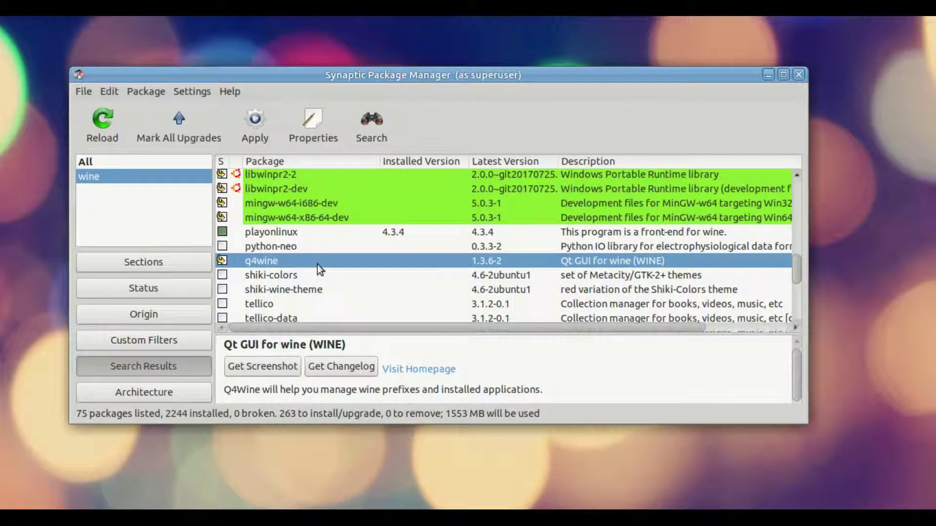
Select all remaining wine results through winpr-utils and mark them, reaching 303 changes (1708 MB)
scroll(317, 264, down, 5)
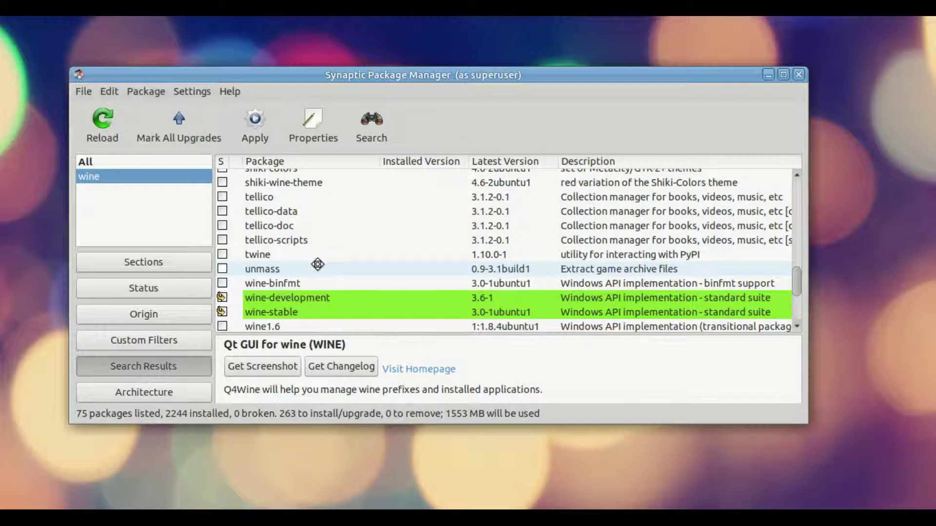
click(288, 277)
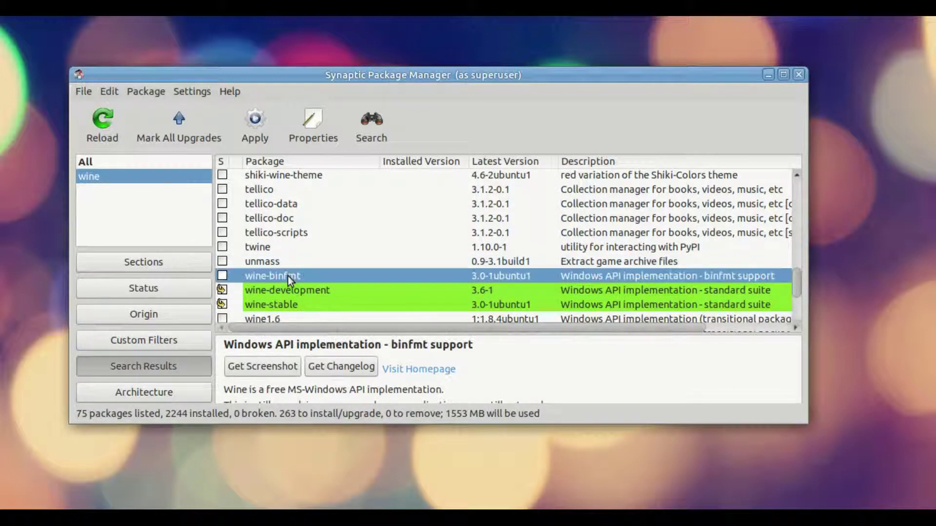
scroll(289, 277, down, 9)
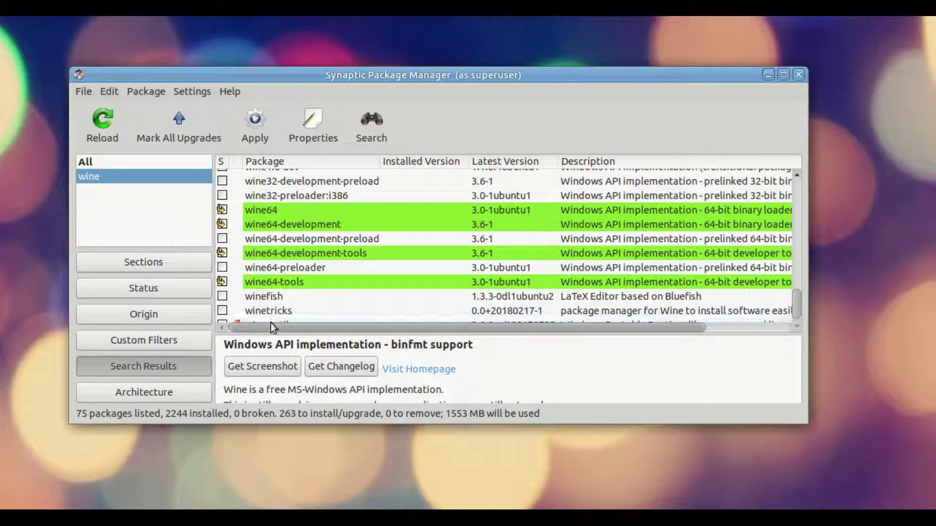
key(ctrl+a)
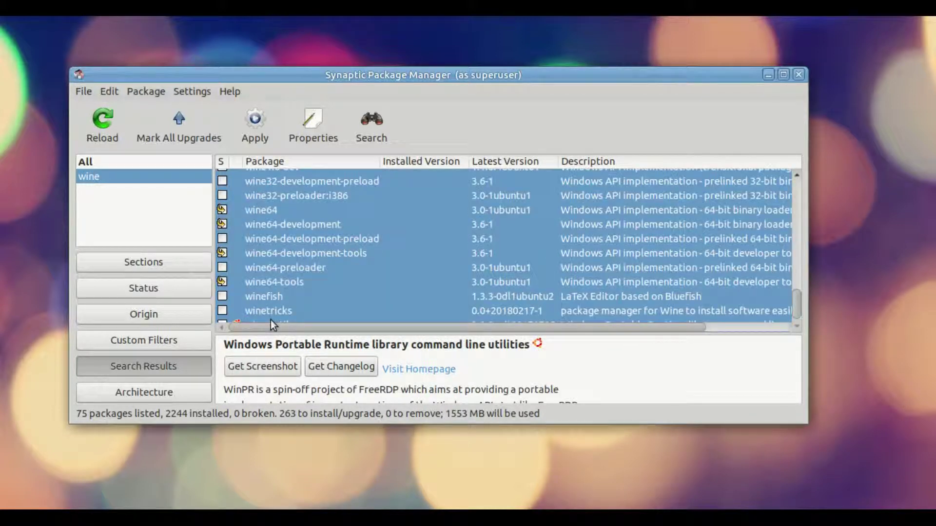
right_click(456, 280)
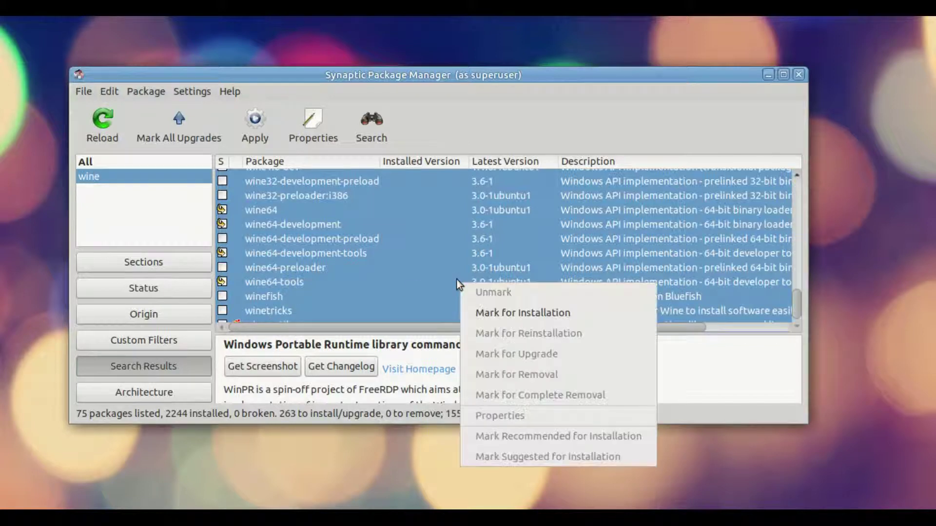
click(472, 308)
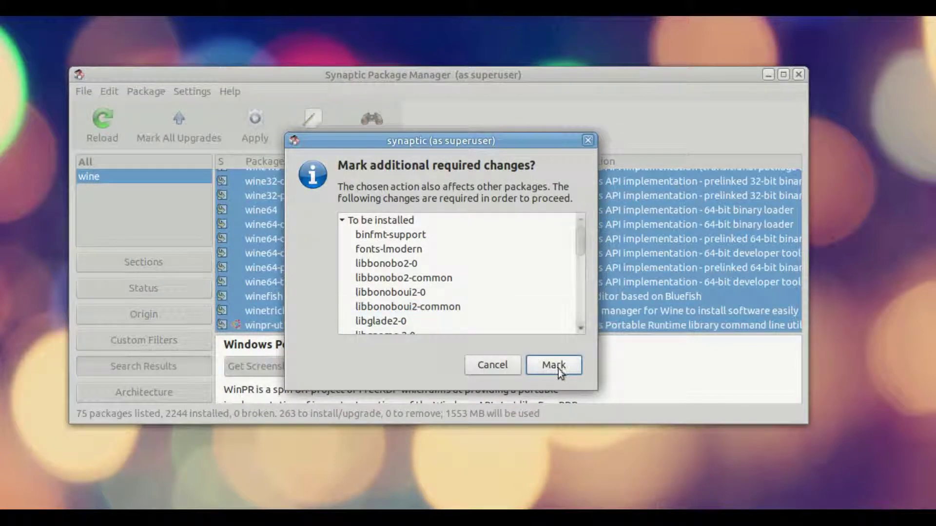
click(556, 366)
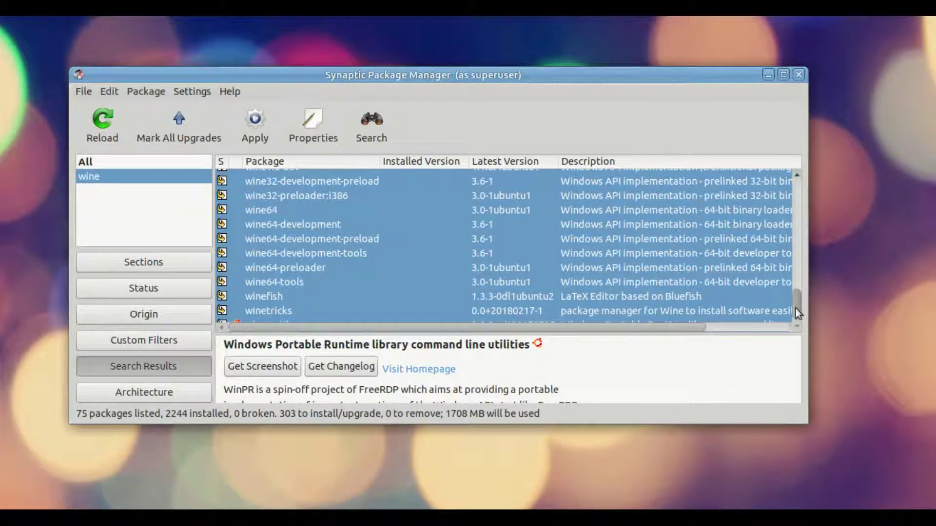
drag(796, 308, 800, 236)
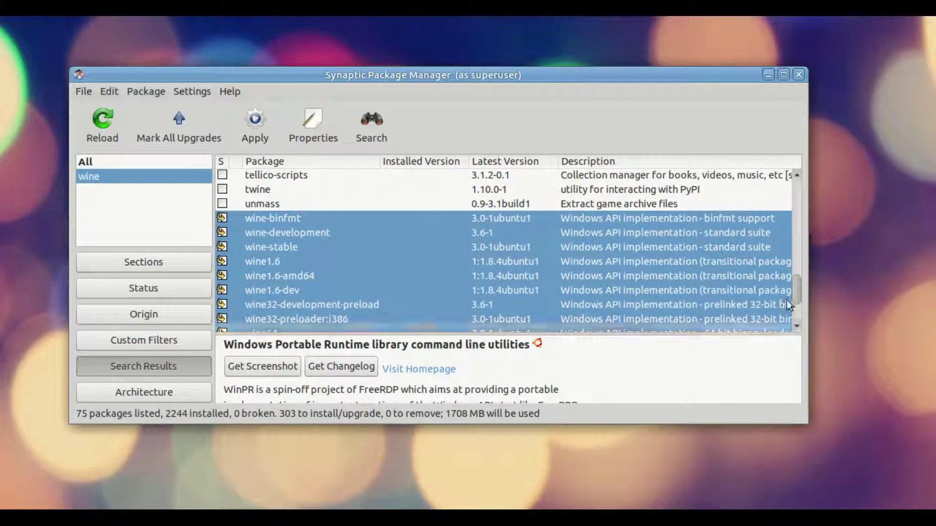
drag(799, 293, 805, 256)
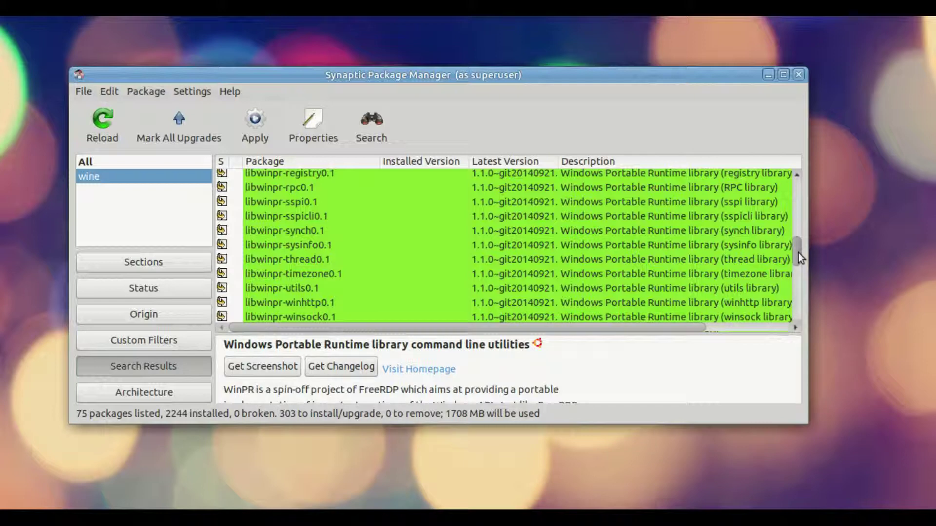
mouse_move(798, 253)
mouse_down()
mouse_move(809, 165)
mouse_move(795, 235)
mouse_up()
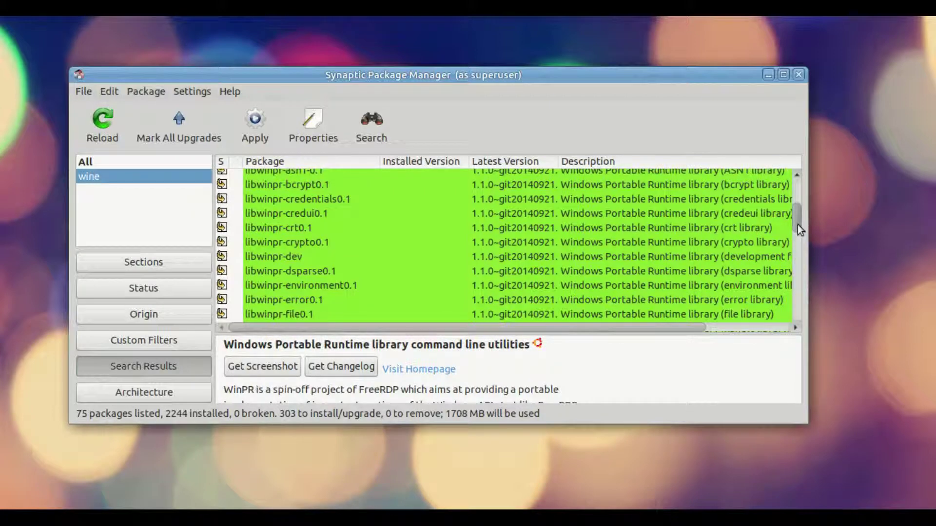
mouse_move(798, 225)
mouse_down()
mouse_move(799, 194)
mouse_move(797, 212)
mouse_up()
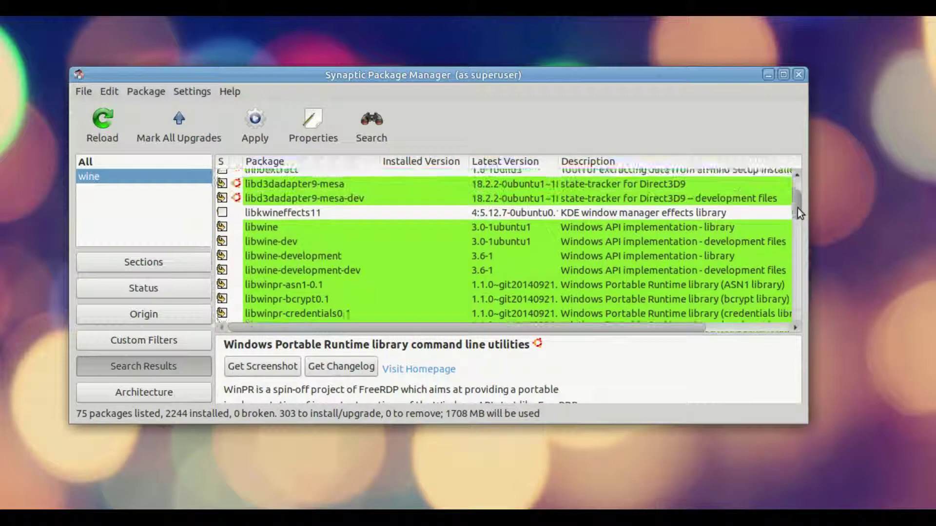
drag(798, 208, 798, 200)
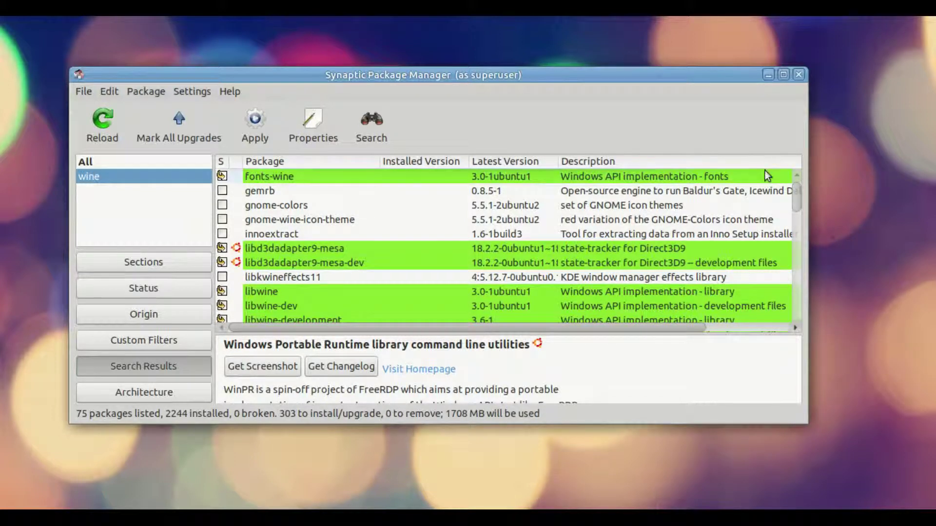
Apply and install all marked wine packages, then close the report with 2506 installed
click(248, 122)
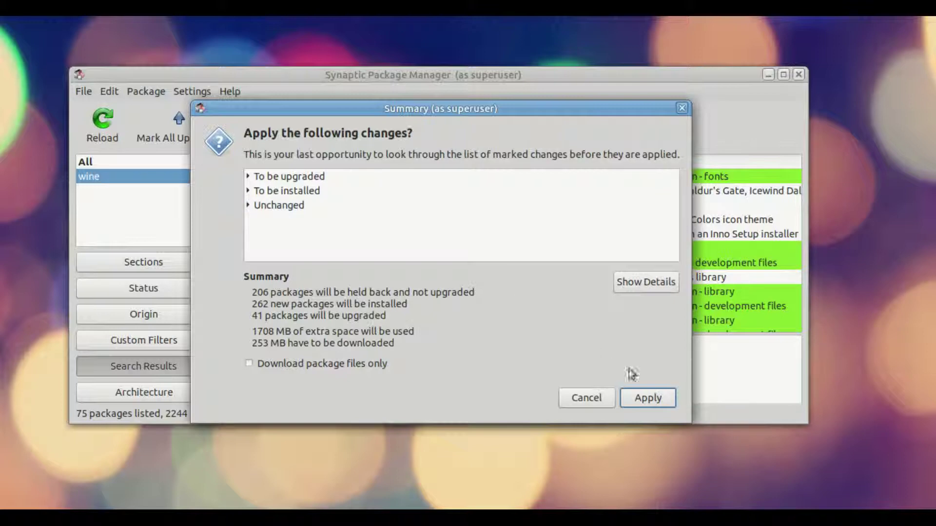
click(647, 398)
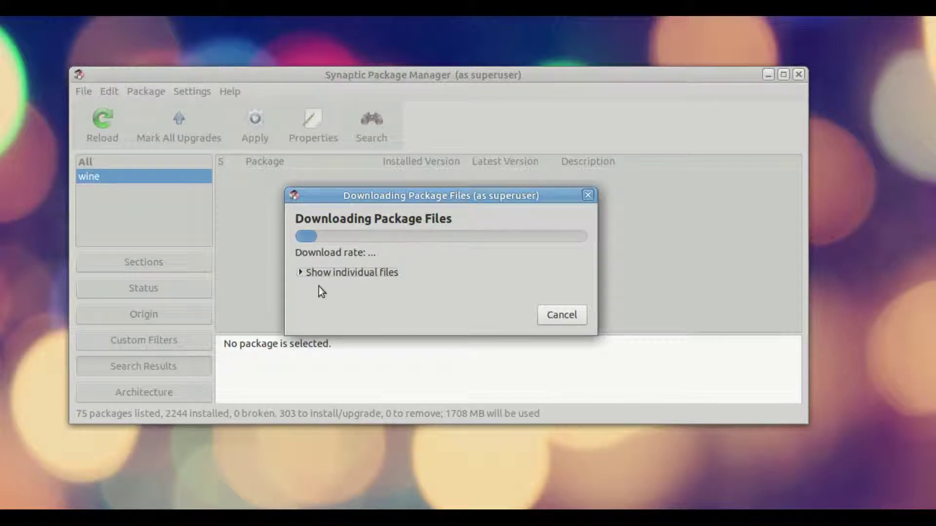
click(301, 272)
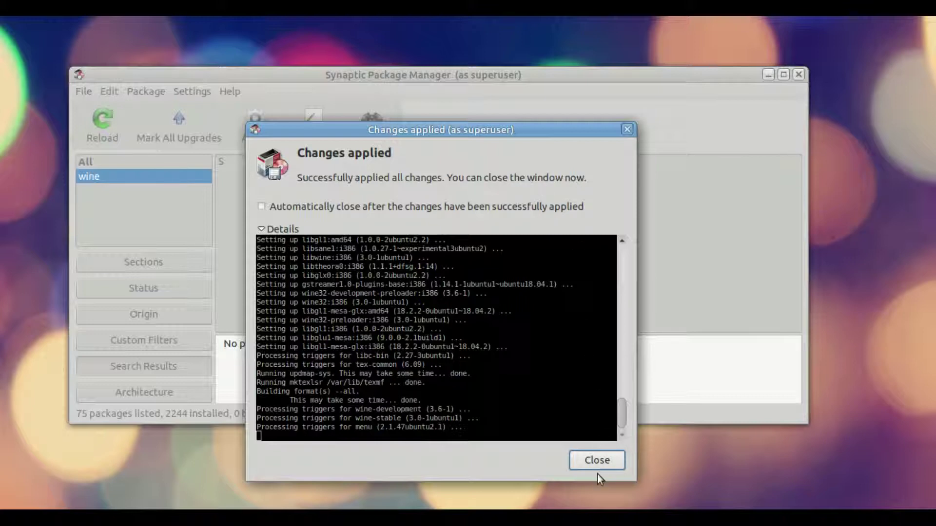
click(598, 461)
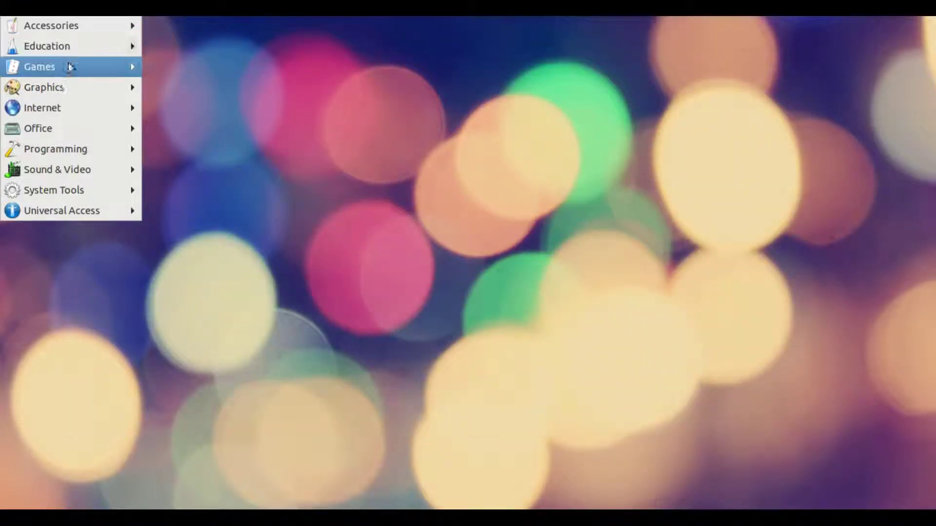
Launch PlayOnLinux from the Games menu and decline sending compatibility data
mouse_move(85, 65)
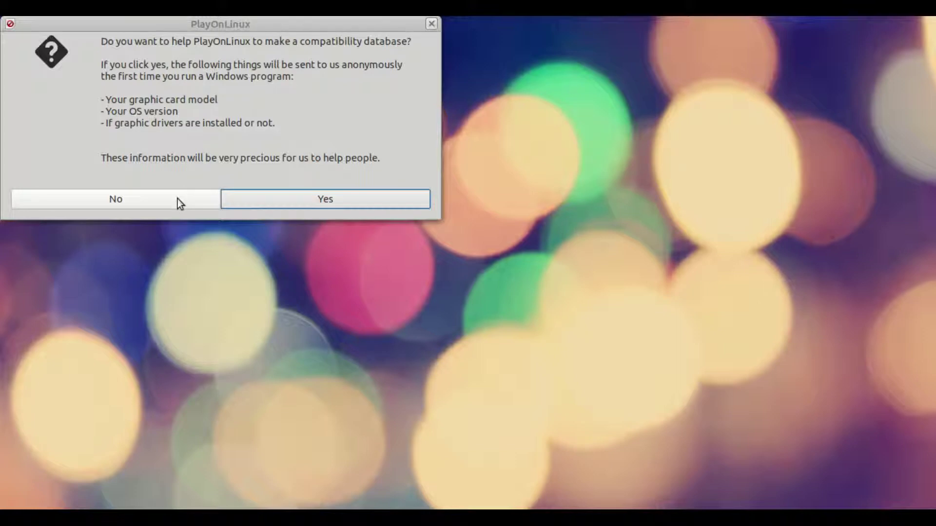
click(177, 198)
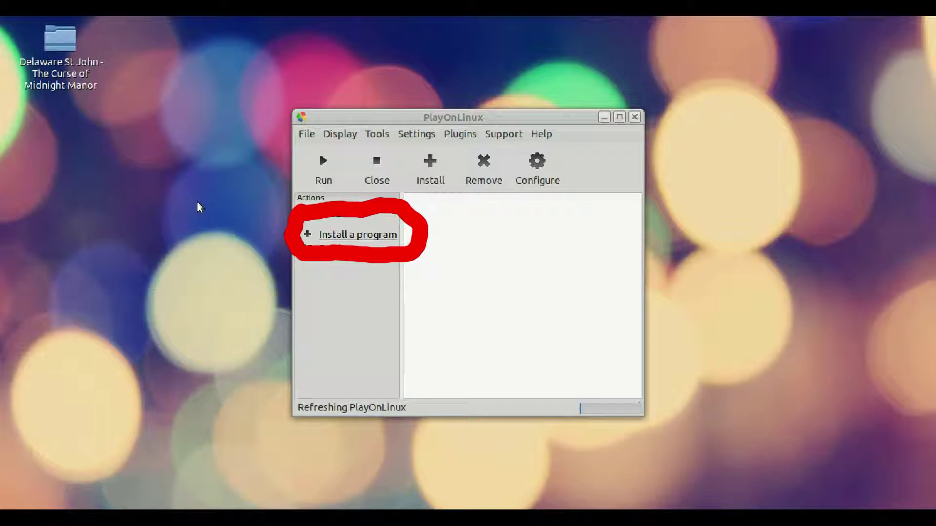
Start a manual install of a non-listed program into a new virtual drive
click(348, 237)
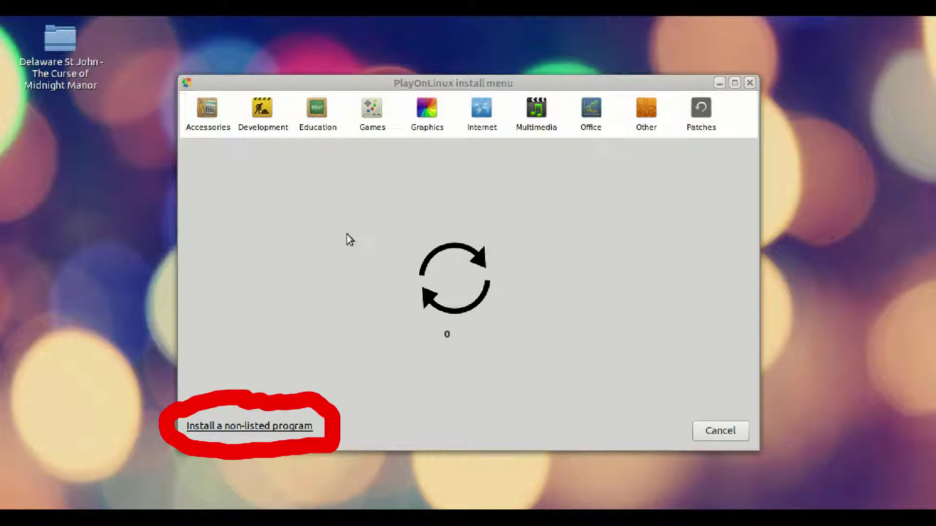
click(238, 427)
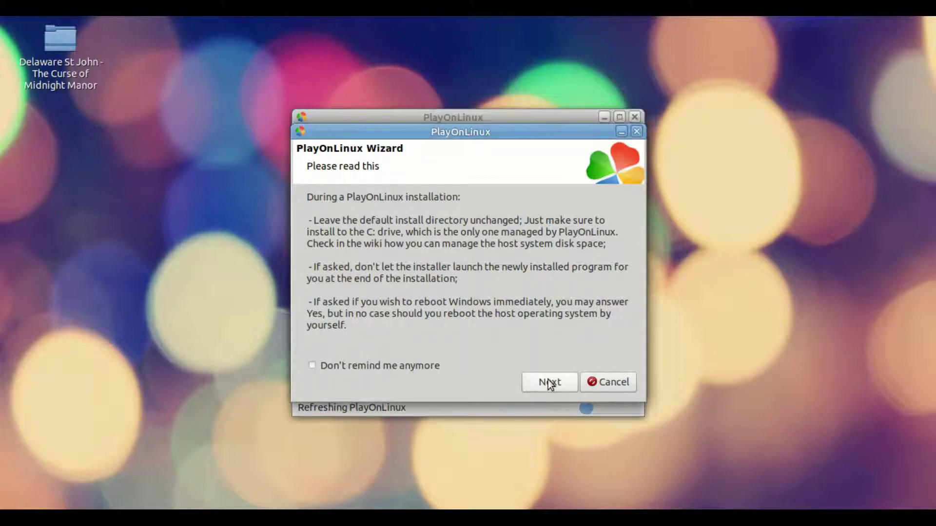
click(548, 381)
click(548, 381)
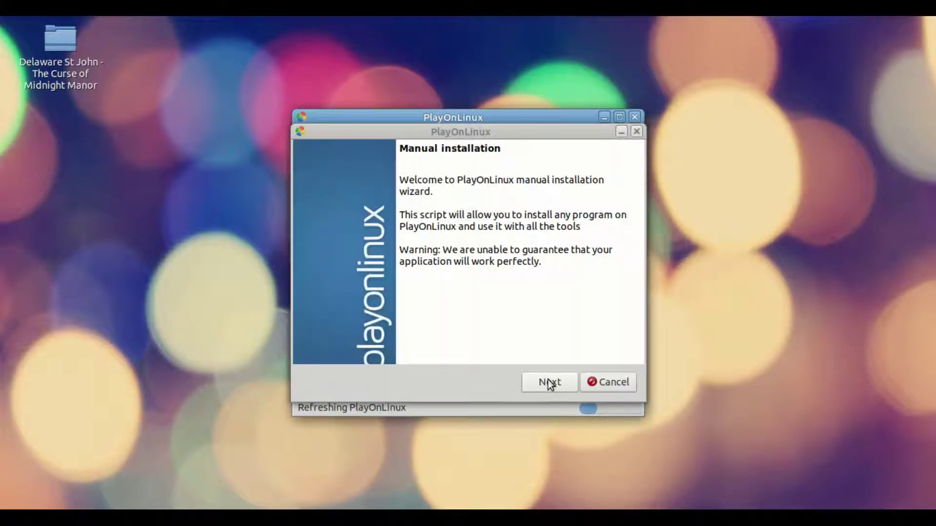
click(549, 383)
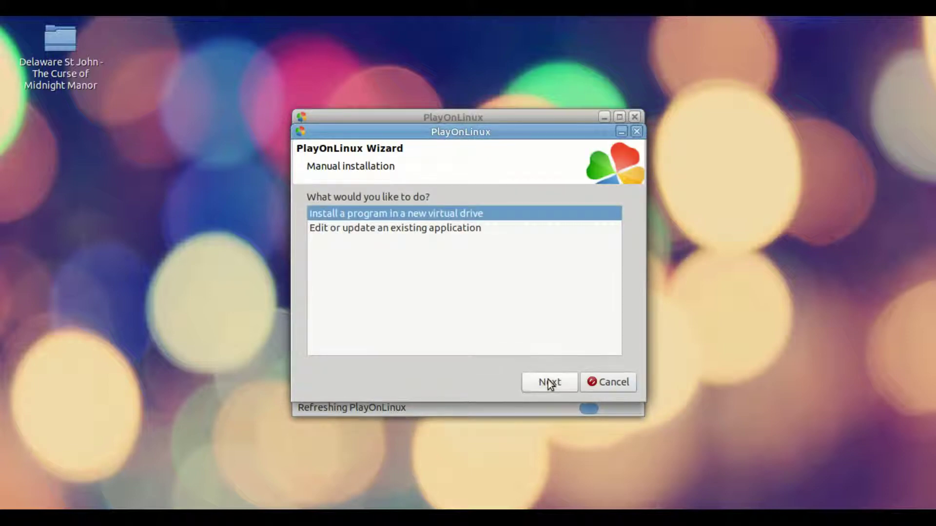
click(549, 383)
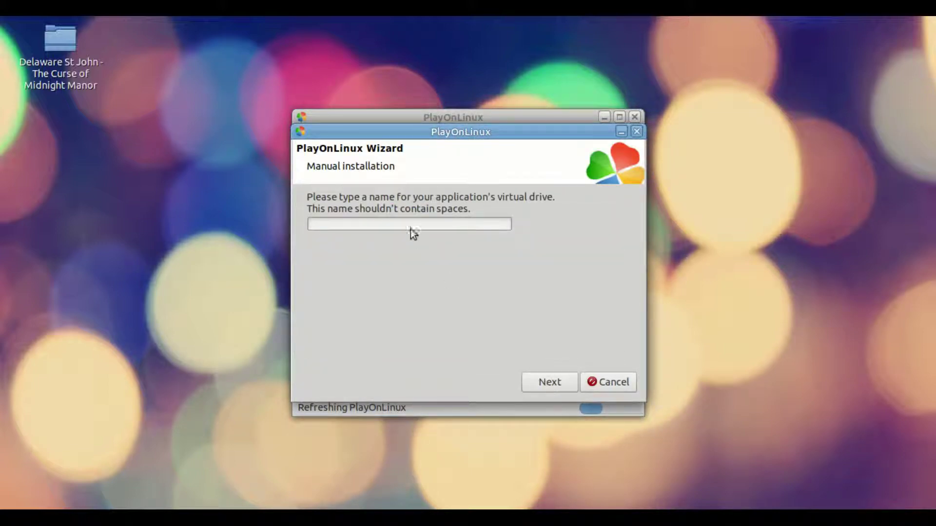
Name the virtual drive game1, skip extra options and make it a 32-bit Windows drive
click(405, 224)
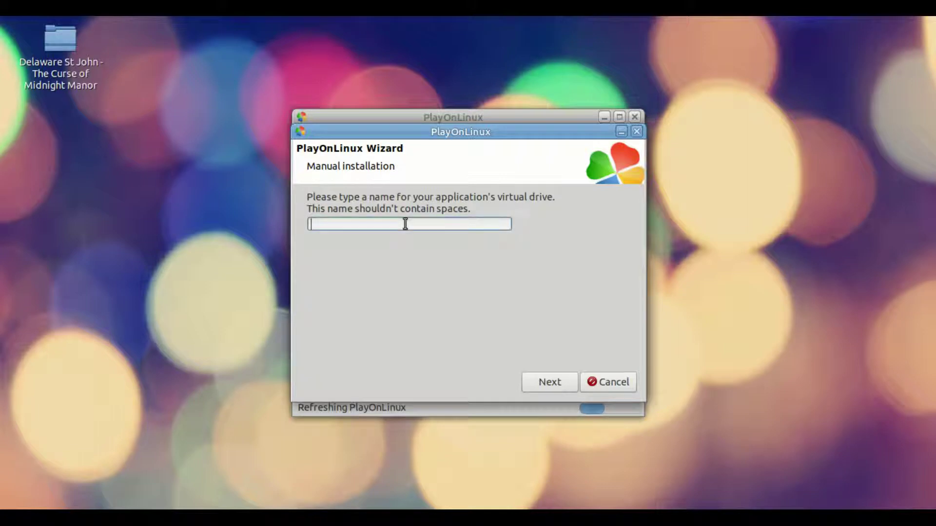
text(game1)
click(548, 385)
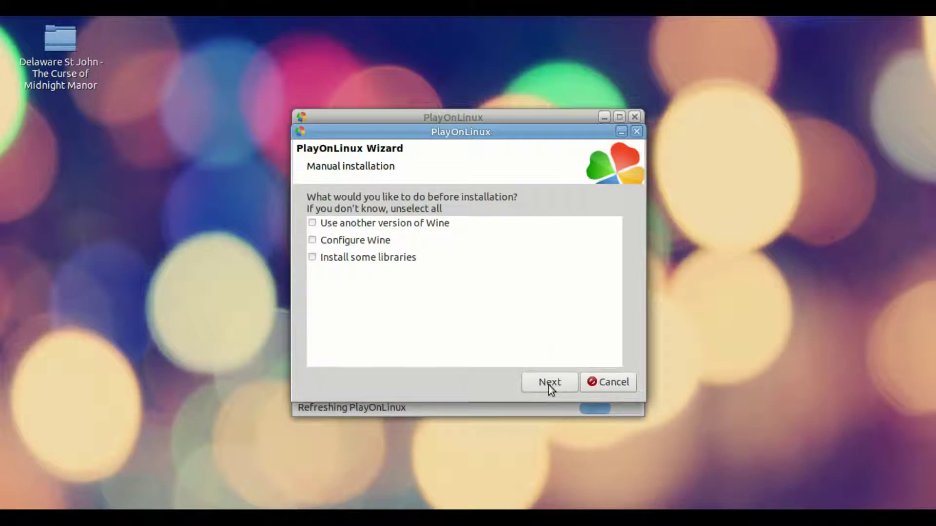
click(549, 385)
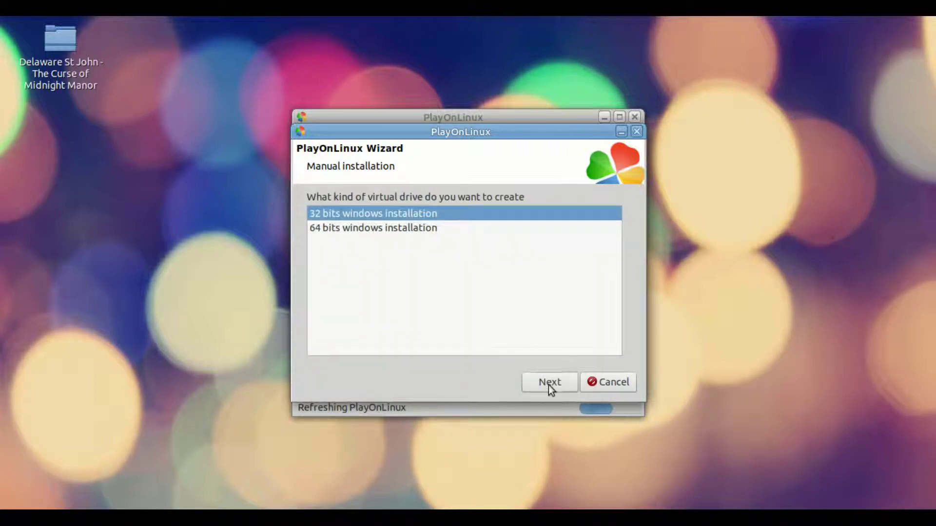
click(548, 385)
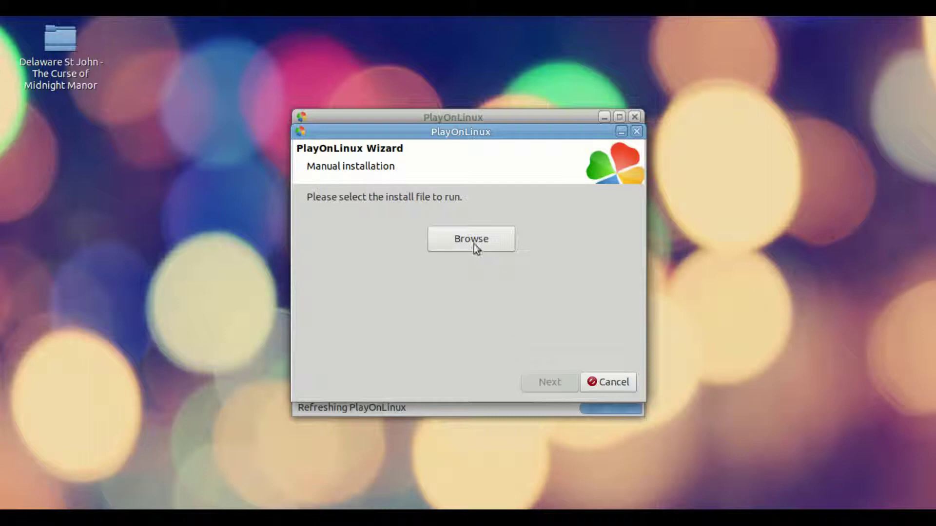
Choose Setup.exe from the Desktop's 'Delaware St John - The Curse of Midnight Manor' folder as the installer
click(469, 234)
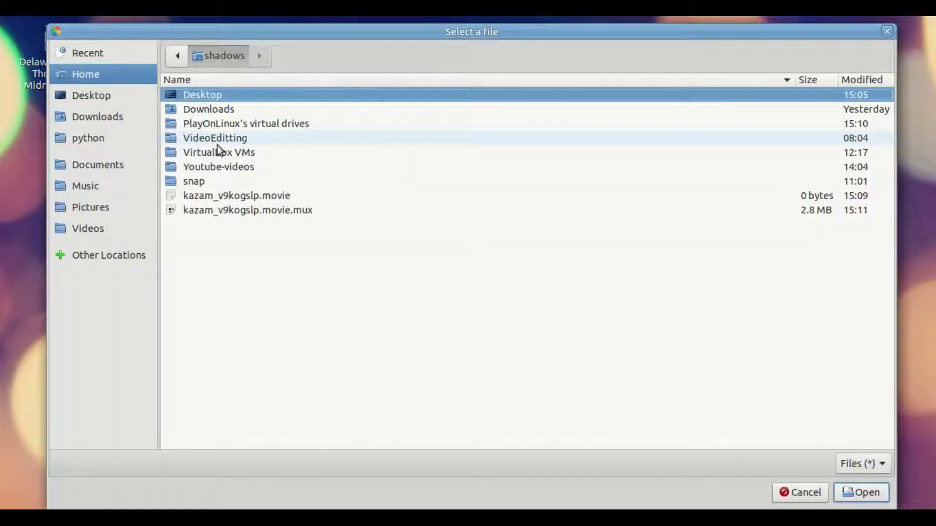
click(110, 95)
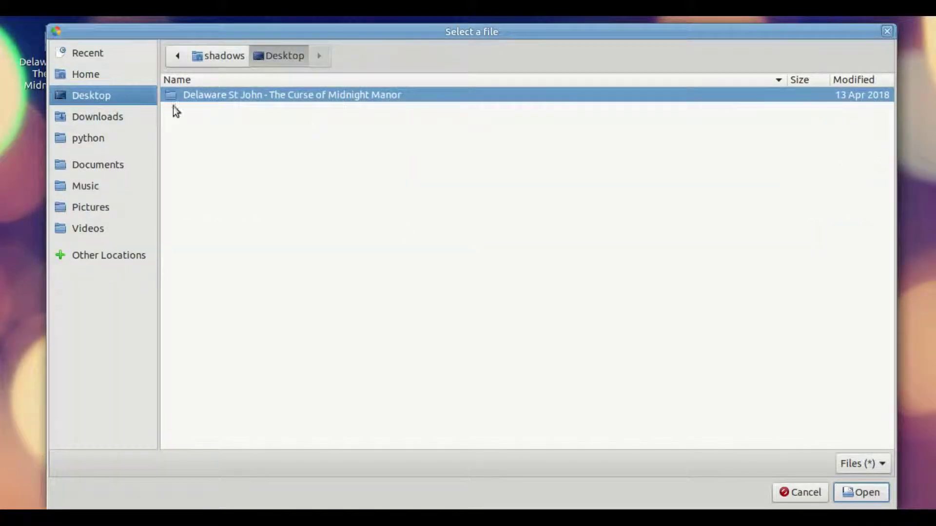
double_click(204, 99)
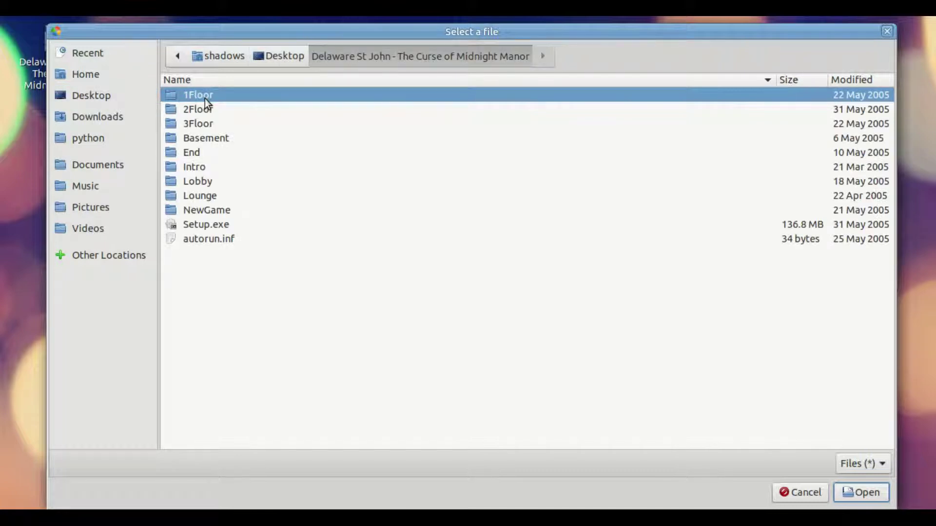
click(200, 225)
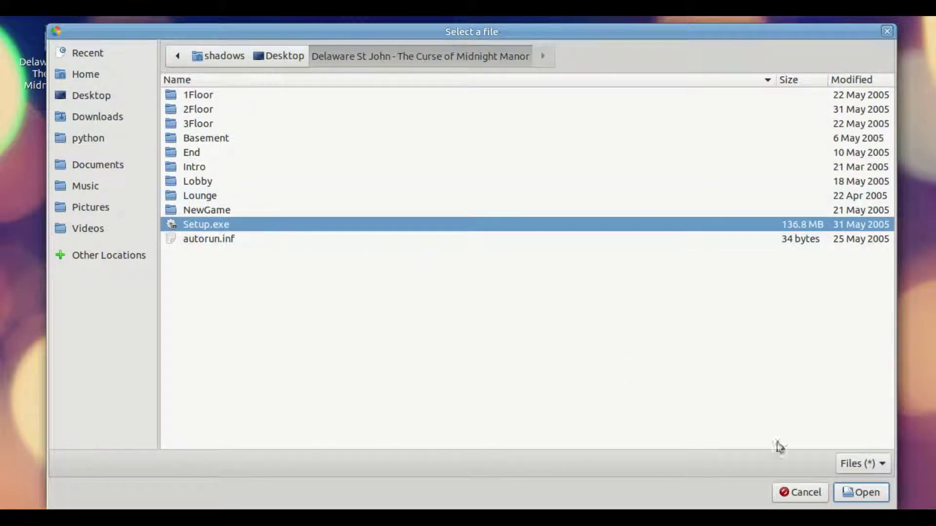
click(846, 492)
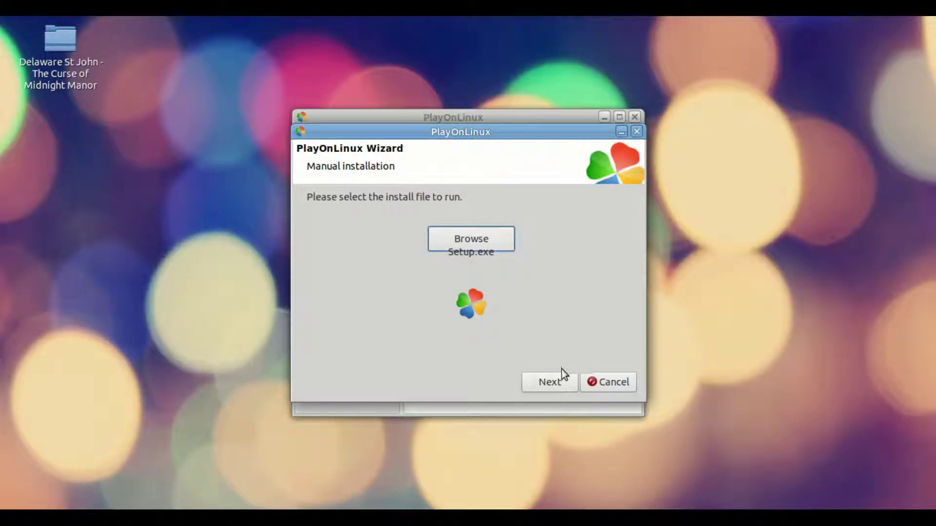
Run the Delaware St. John Volume 1 installer with the default install location and Start Menu folder
click(551, 382)
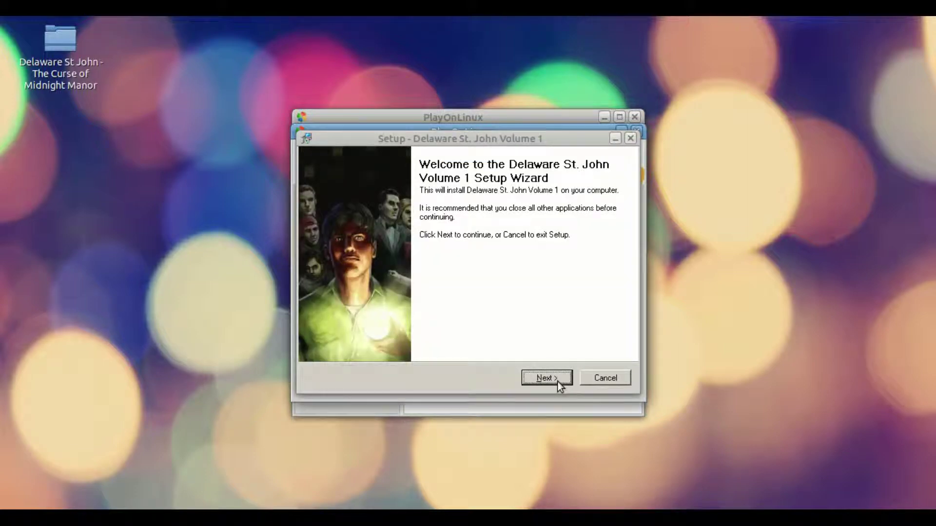
click(558, 378)
click(558, 378)
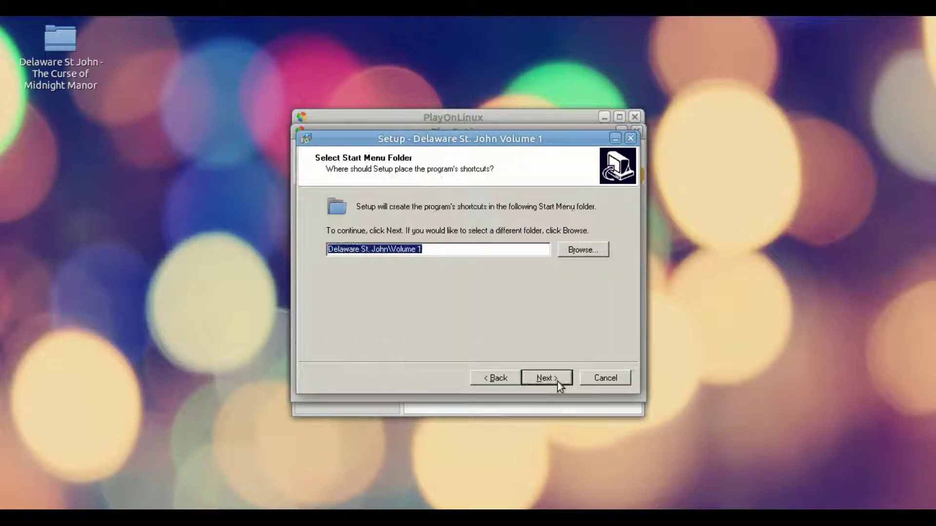
click(557, 382)
click(557, 381)
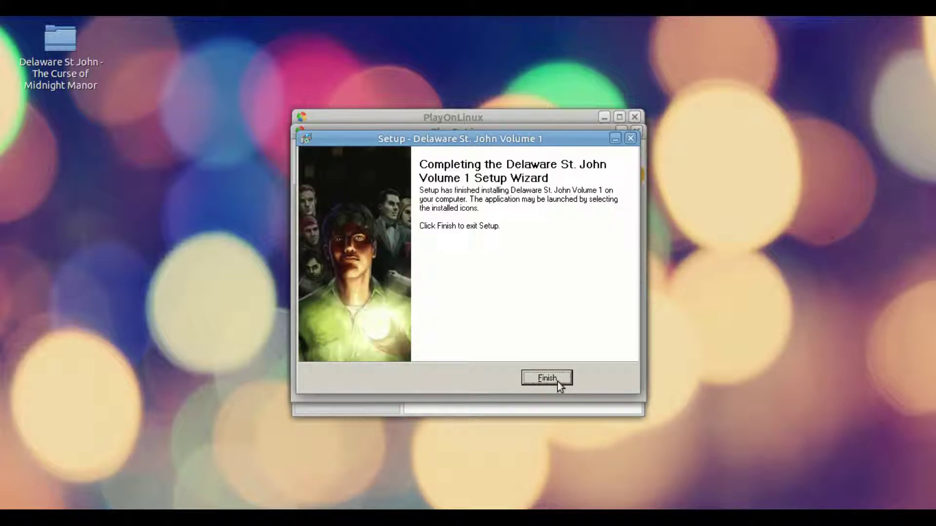
click(558, 378)
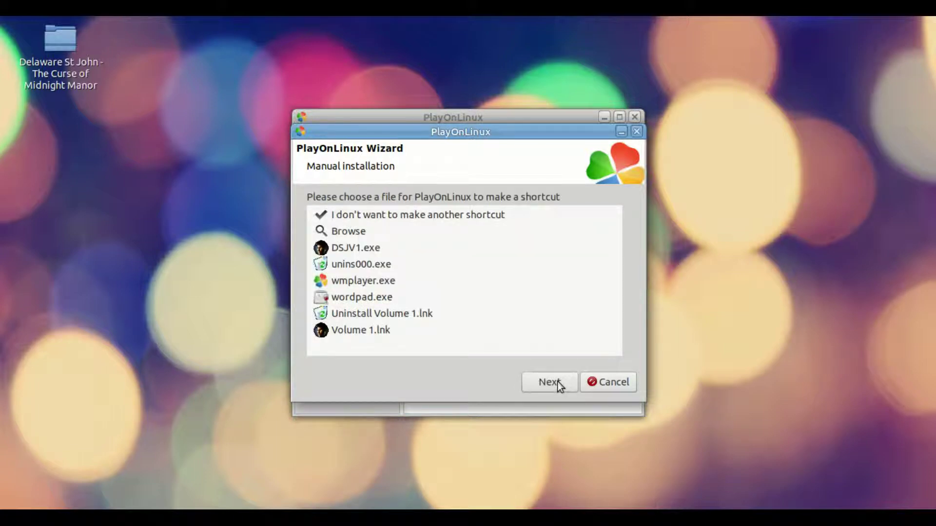
Create a shortcut named DSJV1 for DSJV1.exe, decline any other shortcut, and finish the wizard
click(374, 250)
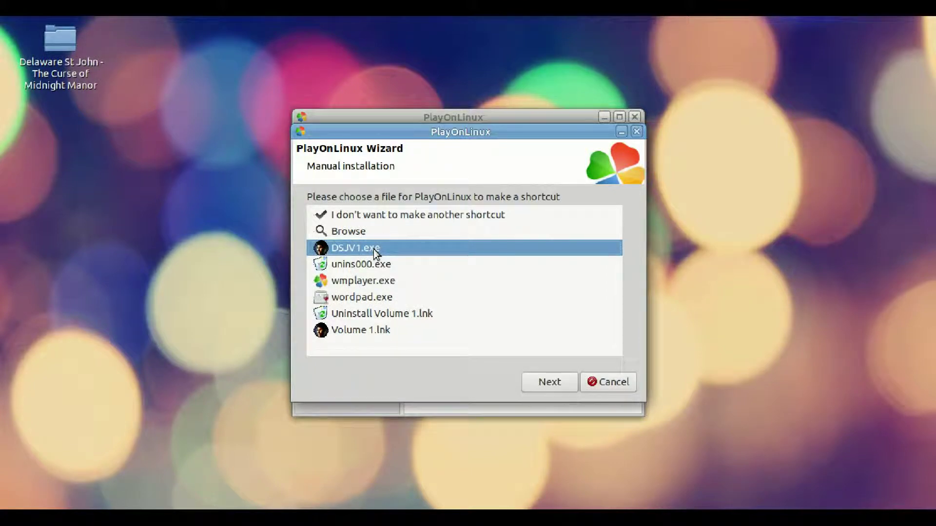
click(554, 386)
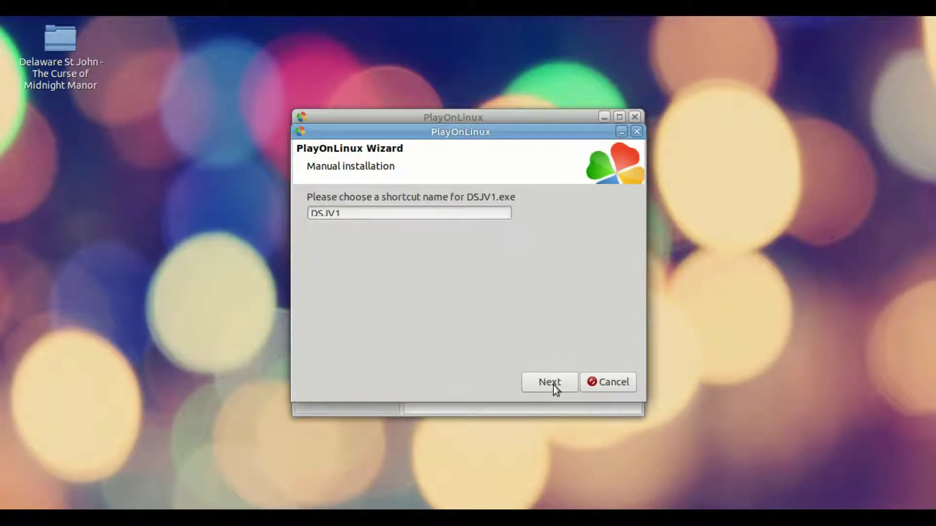
click(554, 385)
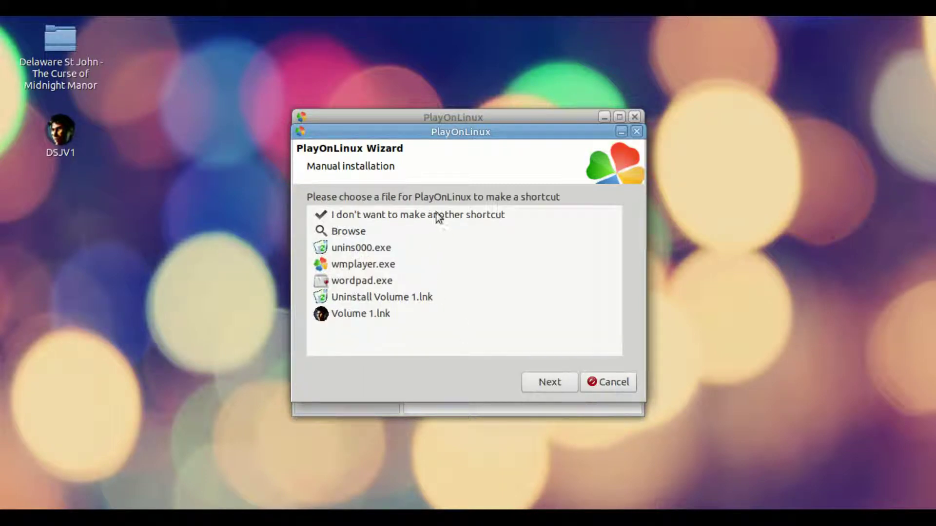
click(436, 214)
click(532, 380)
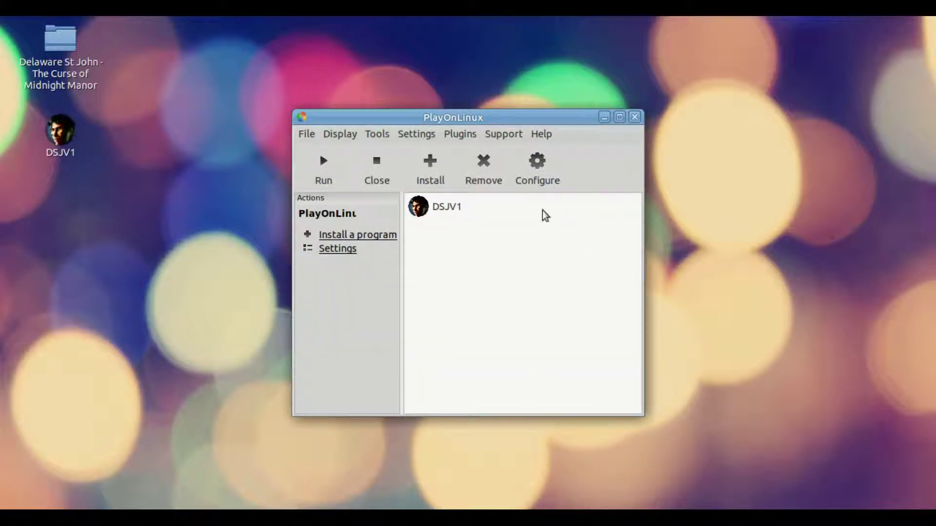
Run DSJV1, lower Music volume one step, raise Voice volume one step, then quit the game
click(445, 211)
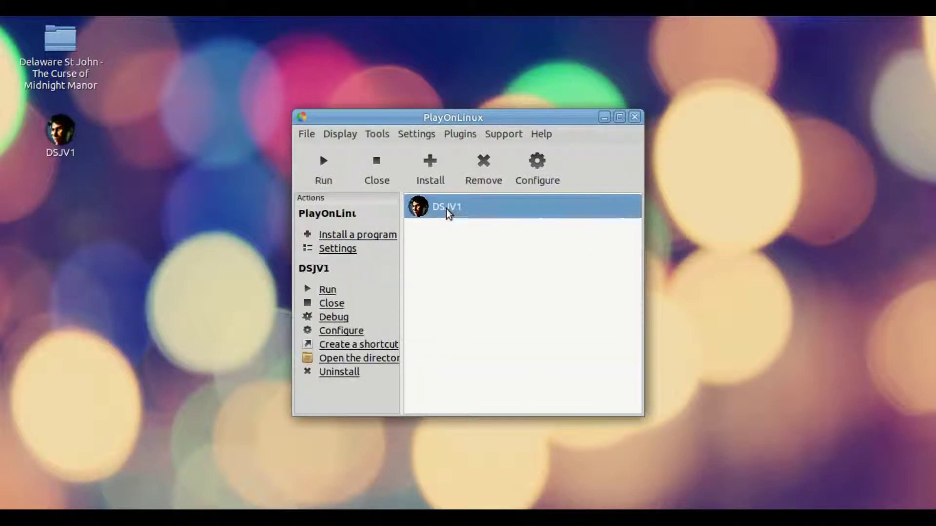
click(330, 176)
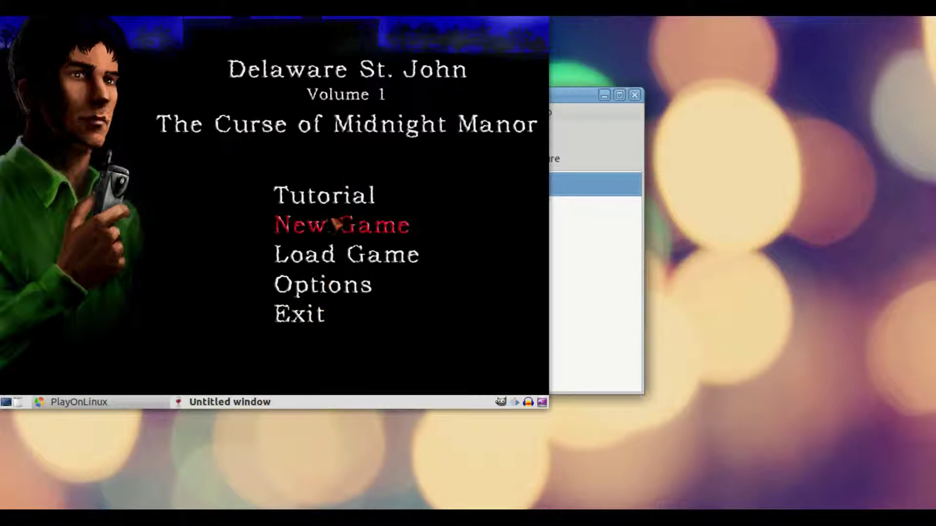
click(319, 285)
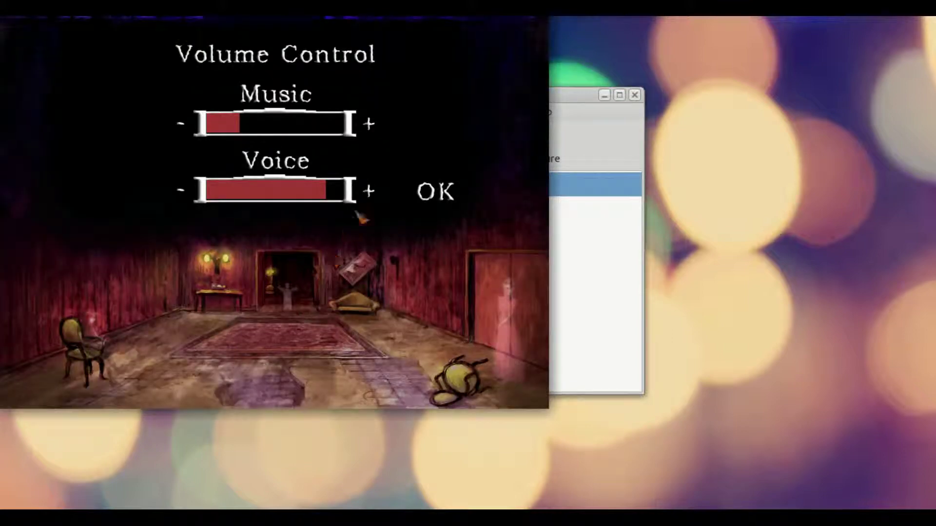
click(192, 122)
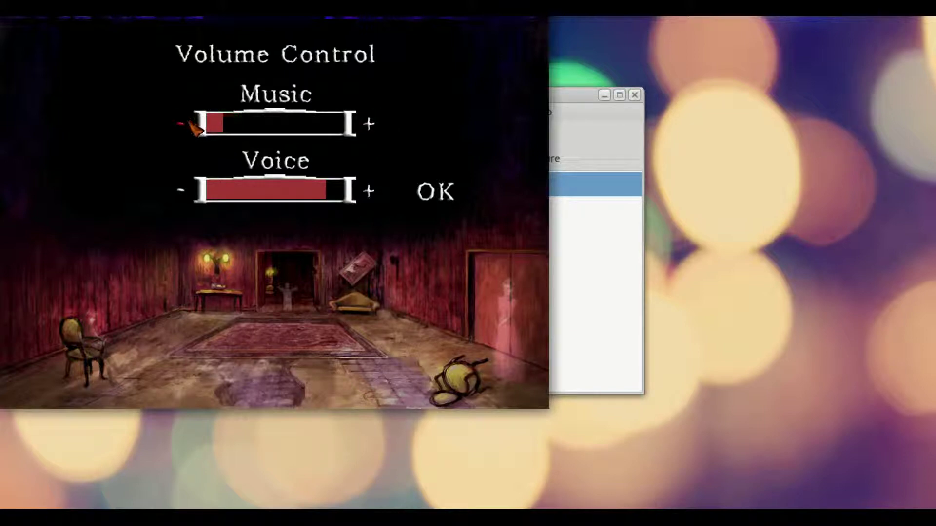
click(371, 191)
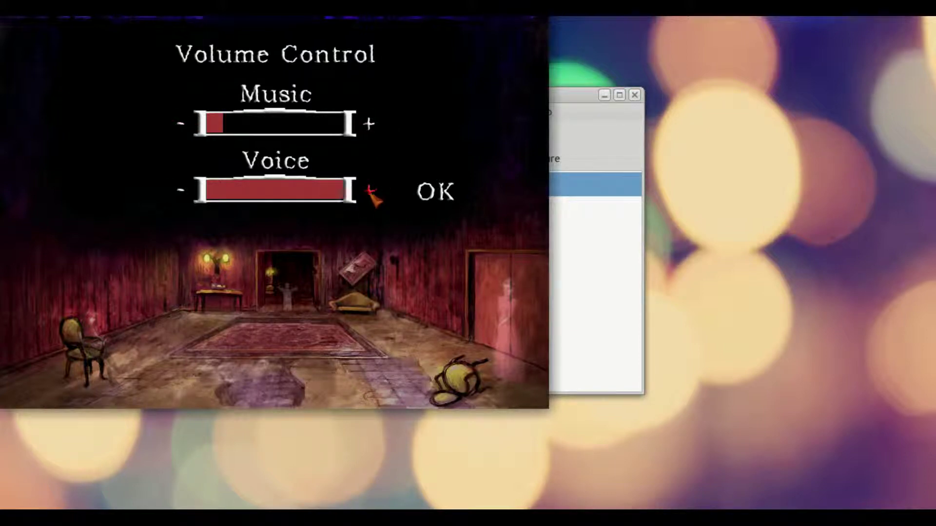
click(436, 193)
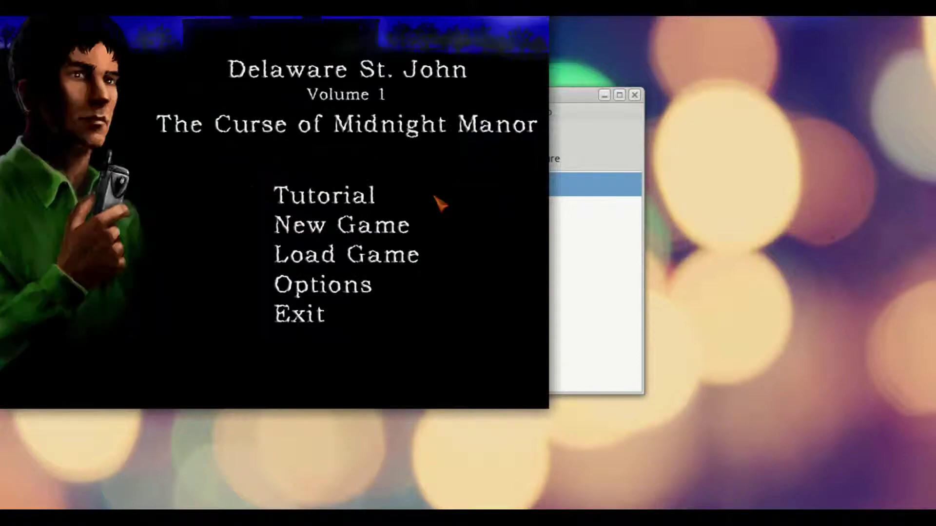
click(312, 317)
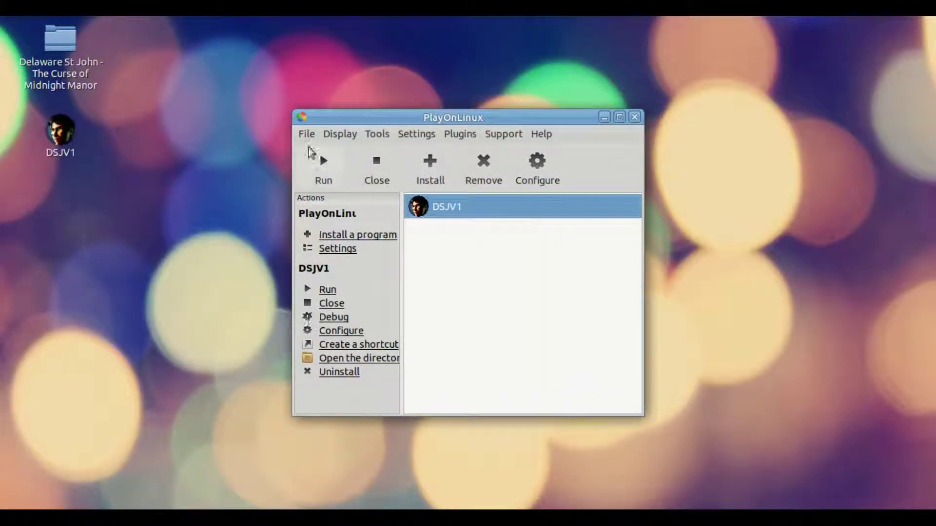
Close PlayOnLinux and confirm closing all of its windows
click(635, 117)
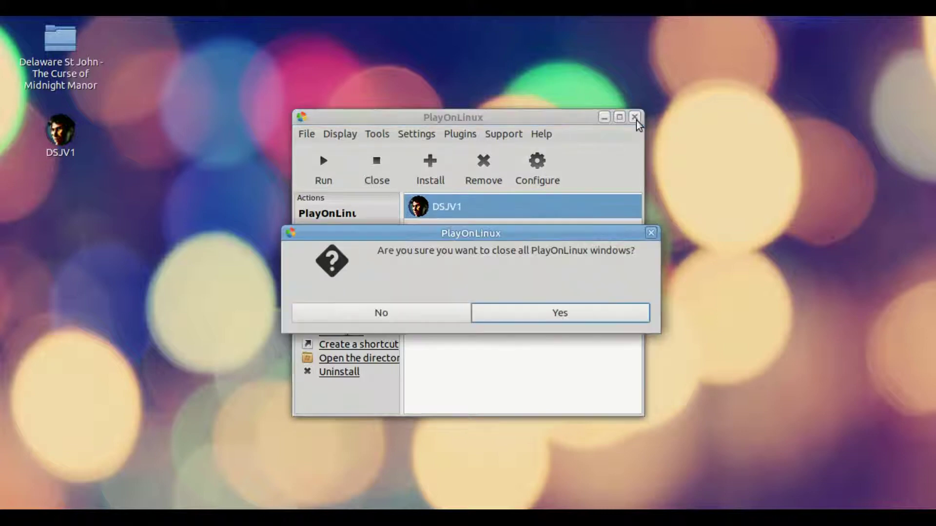
click(554, 315)
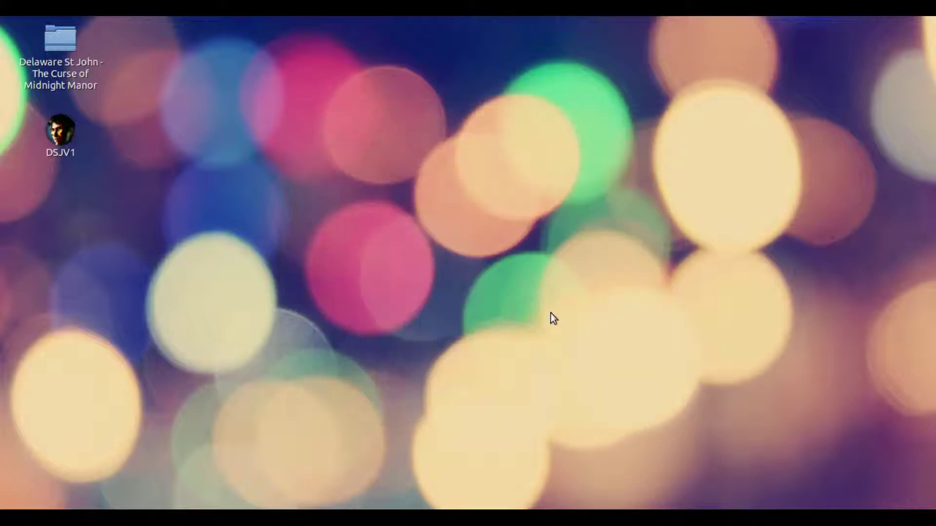